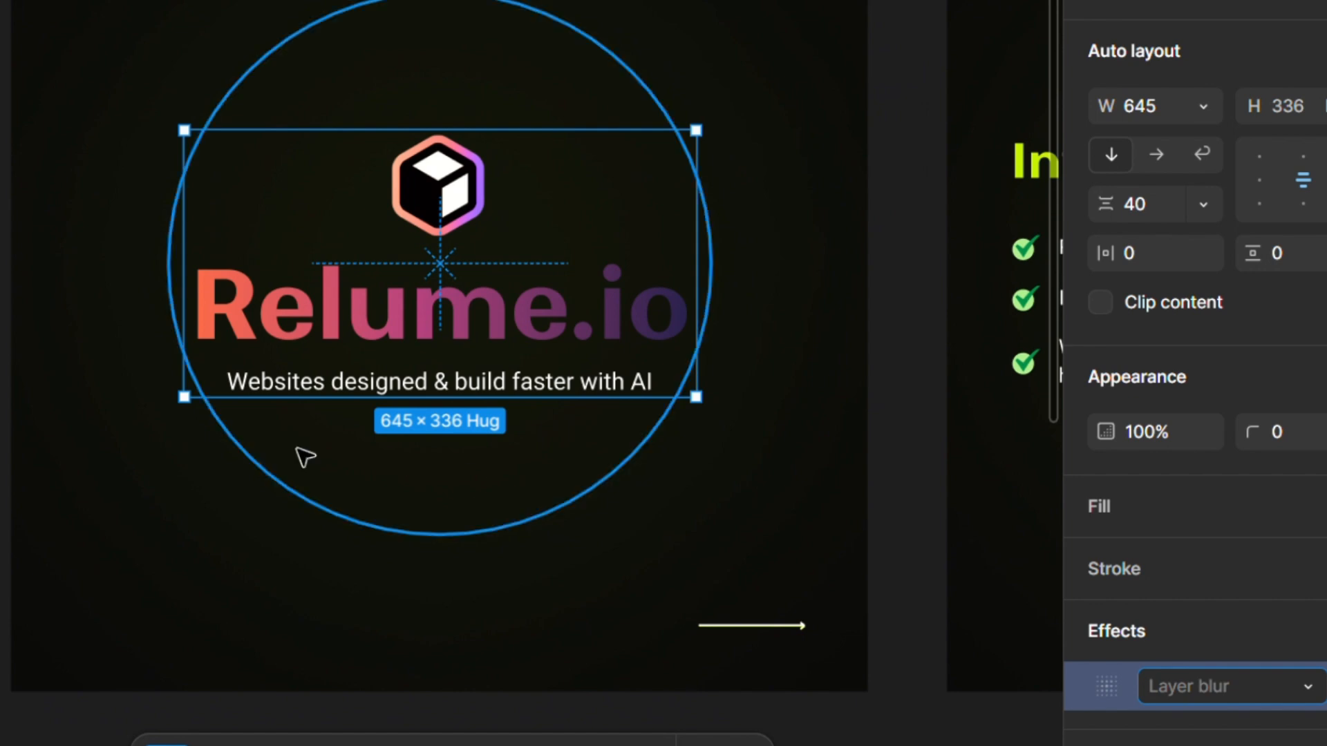
Review the presentation slides introducing Relume and its feature highlights
{"action": "left_click", "coordinate": [64, 352]}
{"action": "scroll", "coordinate": [64, 352], "scroll_direction": "right", "scroll_amount": 10}
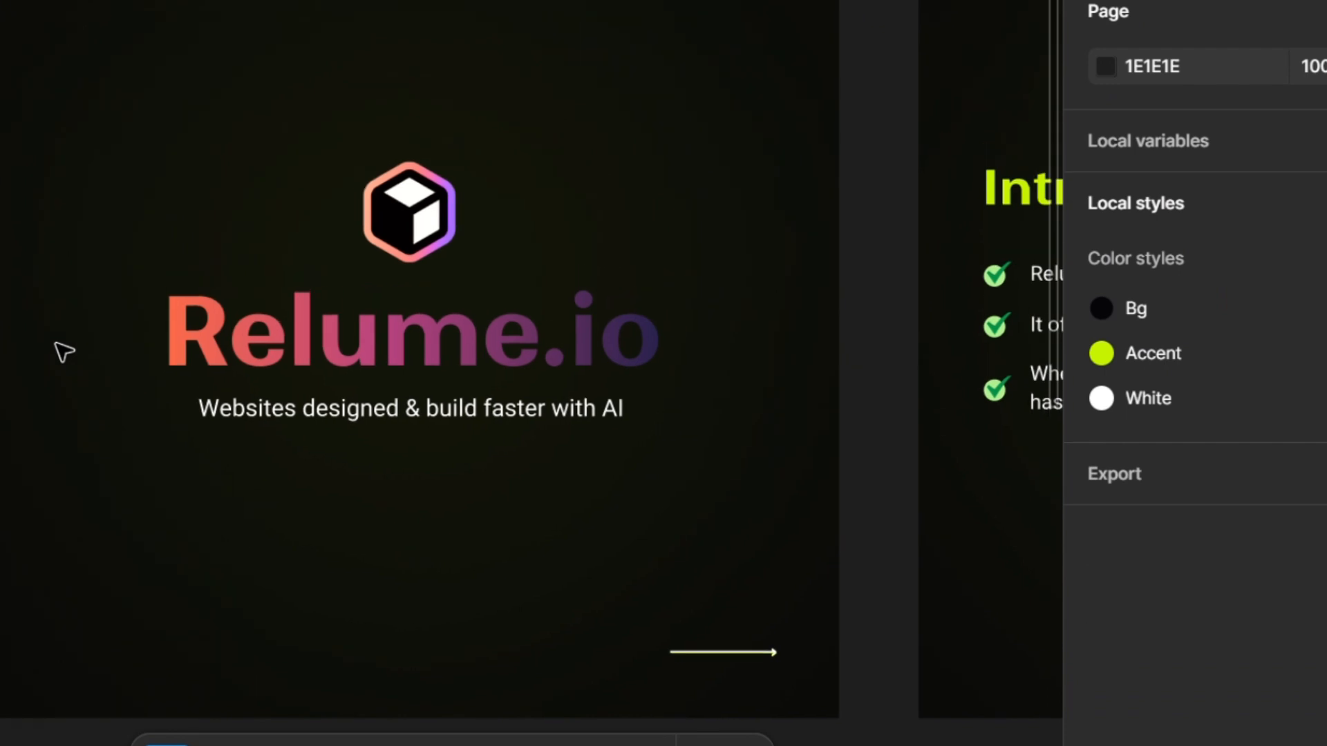
{"action": "scroll", "coordinate": [305, 382], "scroll_direction": "up", "scroll_amount": 2}
{"action": "scroll", "coordinate": [305, 383], "scroll_direction": "right", "scroll_amount": 1}
{"action": "scroll", "coordinate": [305, 382], "scroll_direction": "down", "scroll_amount": 1}
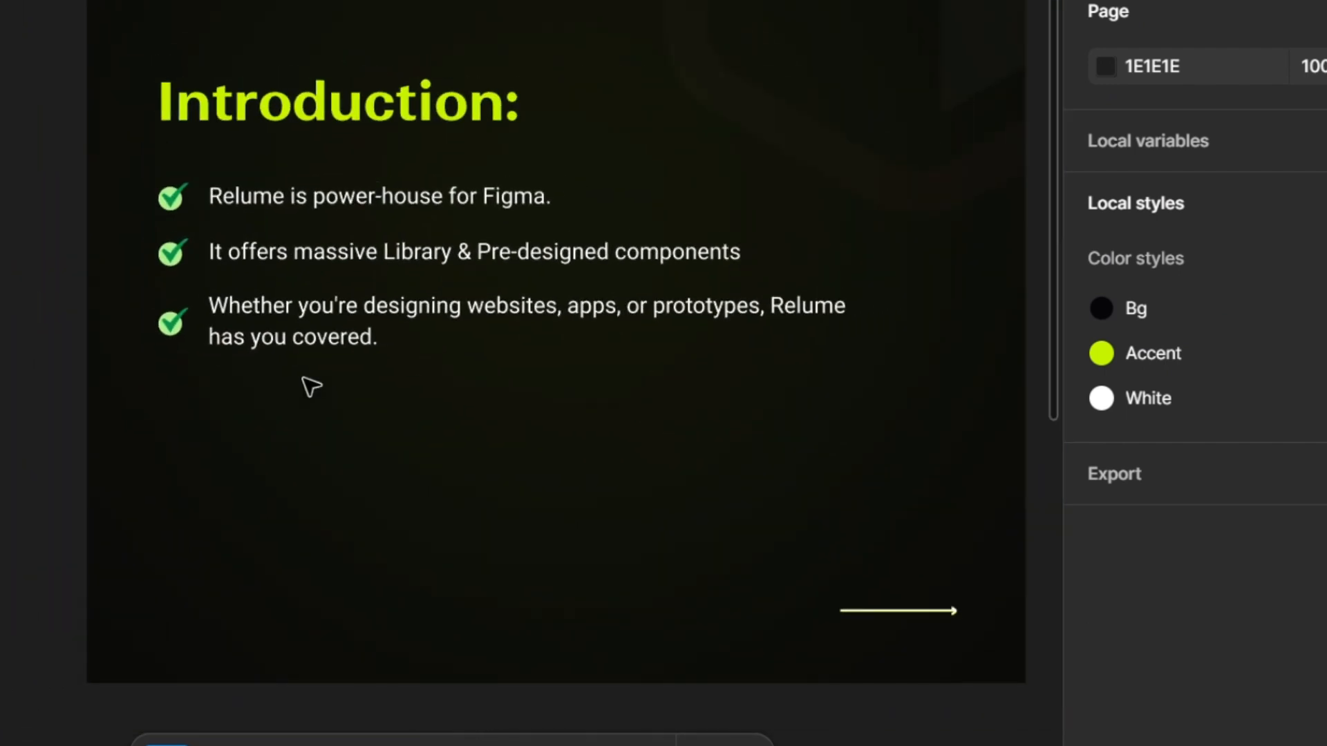
{"action": "scroll", "coordinate": [309, 385], "scroll_direction": "right", "scroll_amount": 3}
{"action": "scroll", "coordinate": [308, 385], "scroll_direction": "up", "scroll_amount": 2}
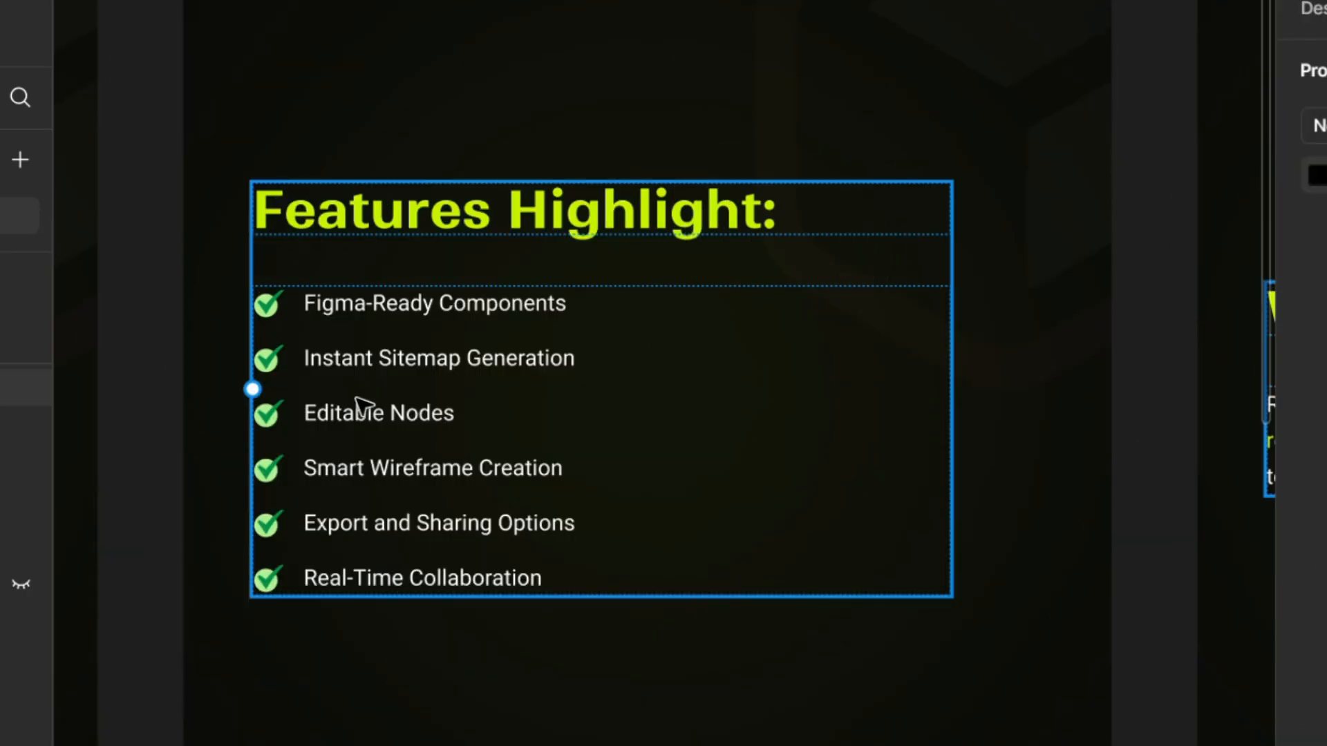
{"action": "key", "text": "Escape"}
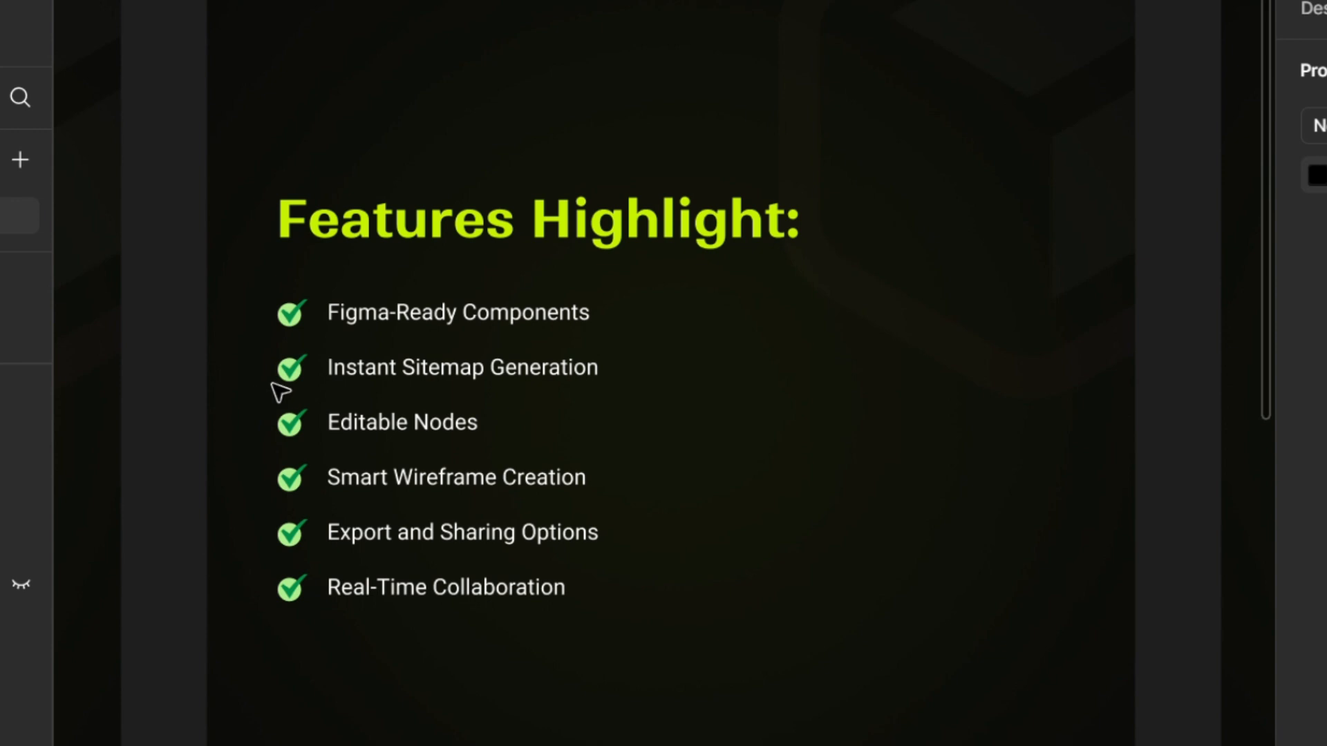
{"action": "scroll", "coordinate": [374, 508], "scroll_direction": "down", "scroll_amount": 1}
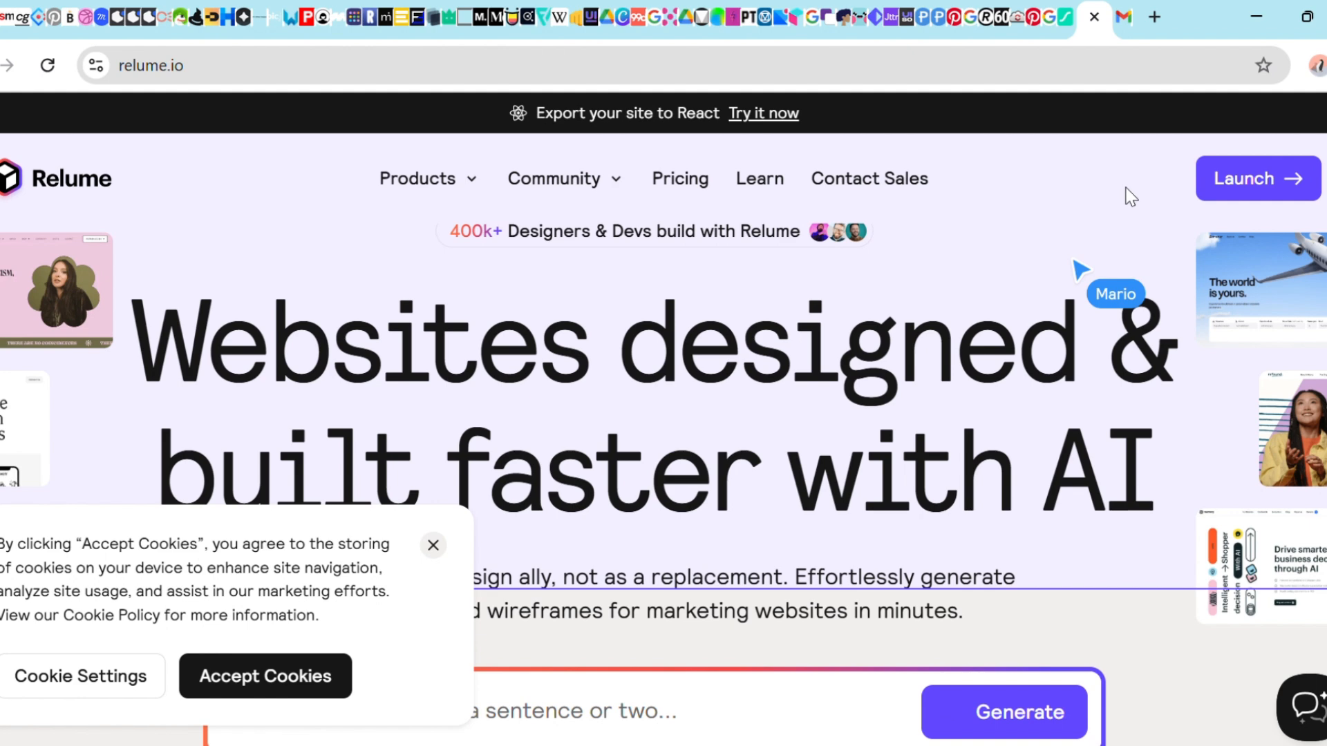
Launch the Relume app, dismiss the upgrade dialog, and open a project's sitemap prompt
{"action": "left_click", "coordinate": [1223, 192]}
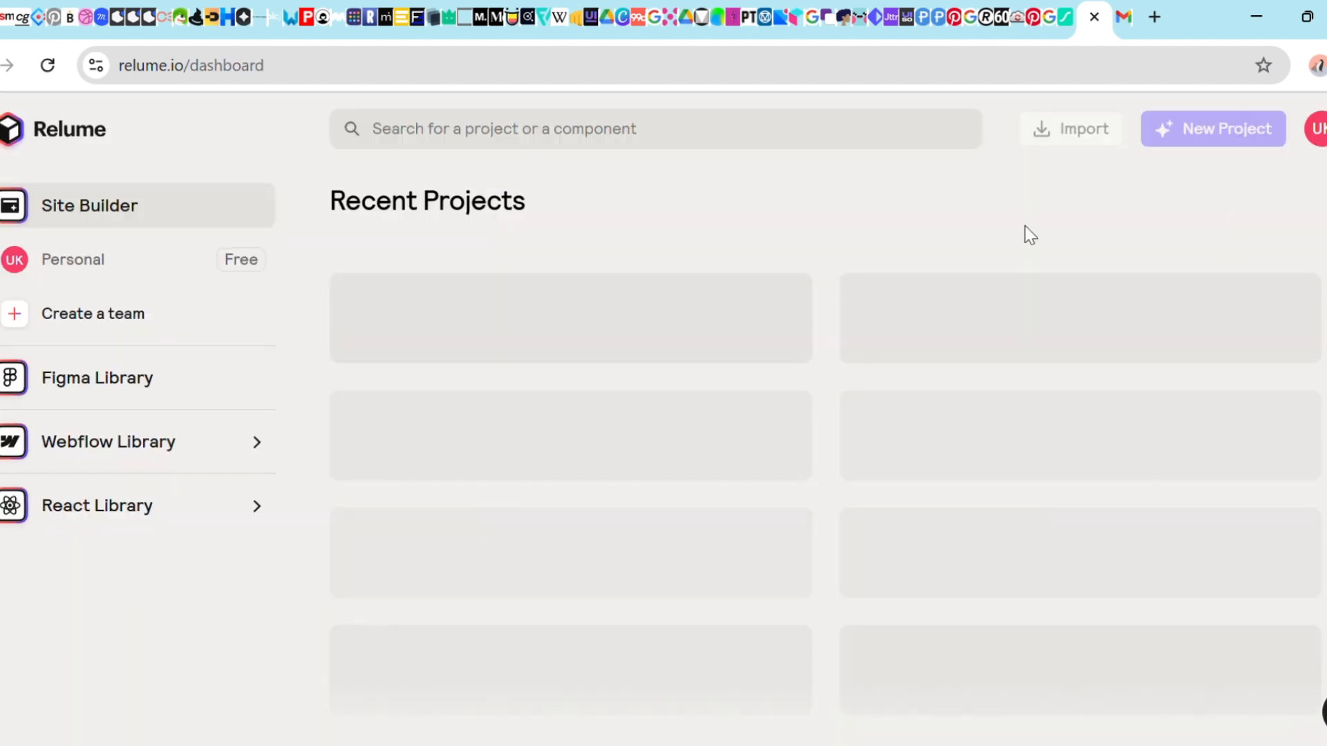
{"action": "left_click", "coordinate": [1234, 139]}
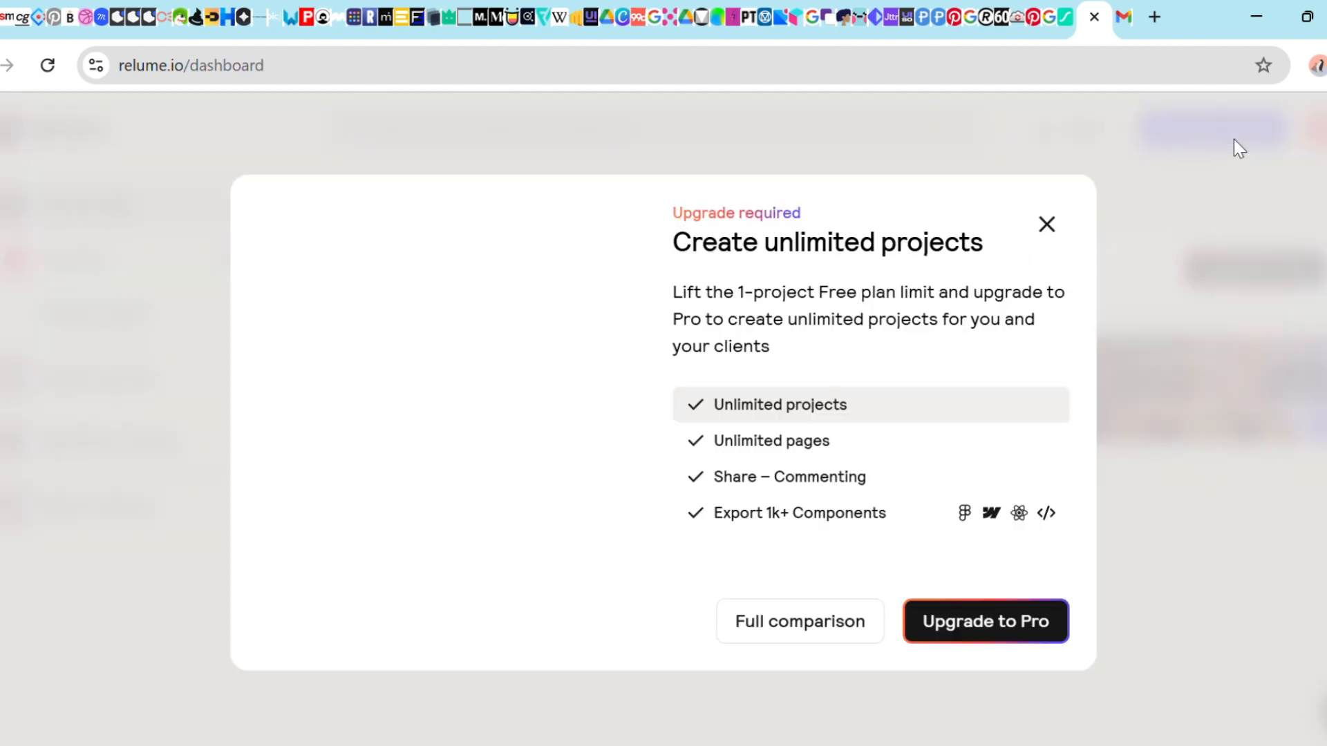
{"action": "left_click", "coordinate": [1058, 230]}
{"action": "left_click", "coordinate": [443, 406]}
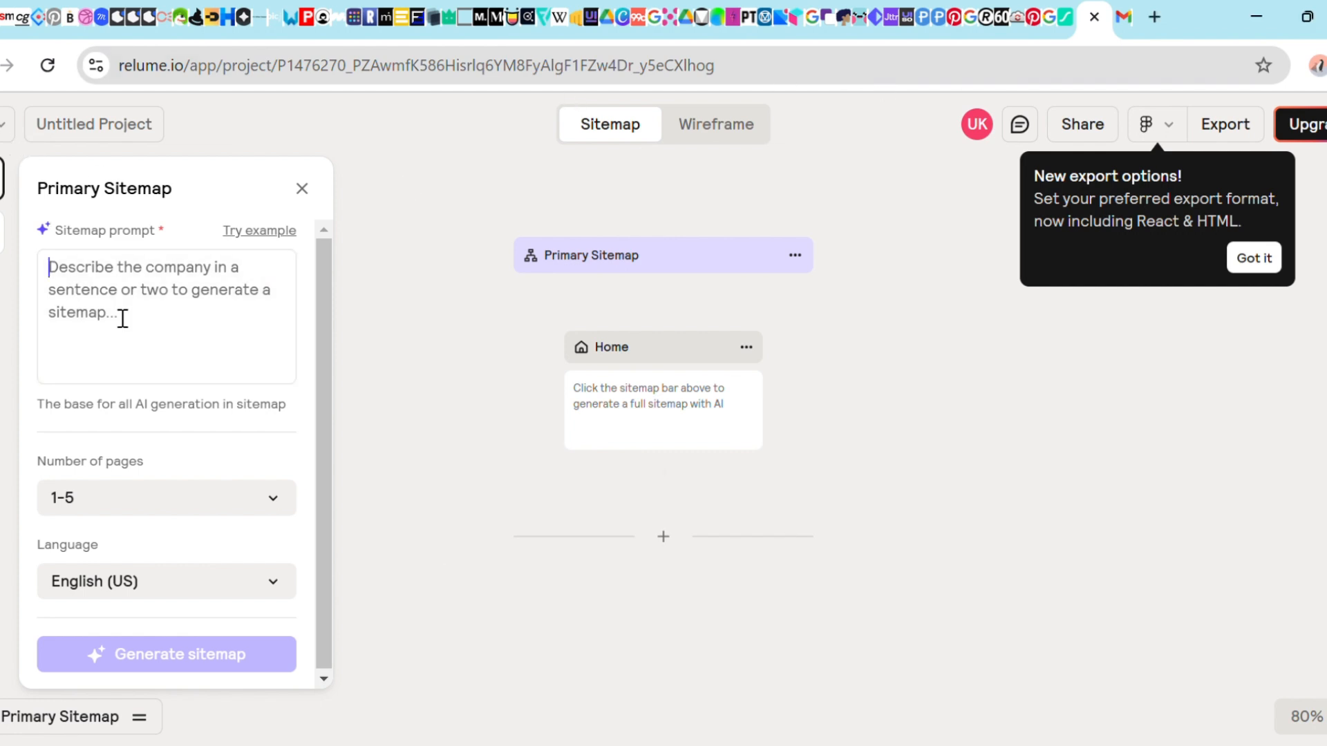
Generate a sitemap from the pasted e-commerce prompt for Electronics, Fashion and Home Decor with 5-10 pages
{"action": "type", "text": "Create an e-commerce sitemap with categories for Electronics, Fashion, and Home Decor, each with subcategories for products"}
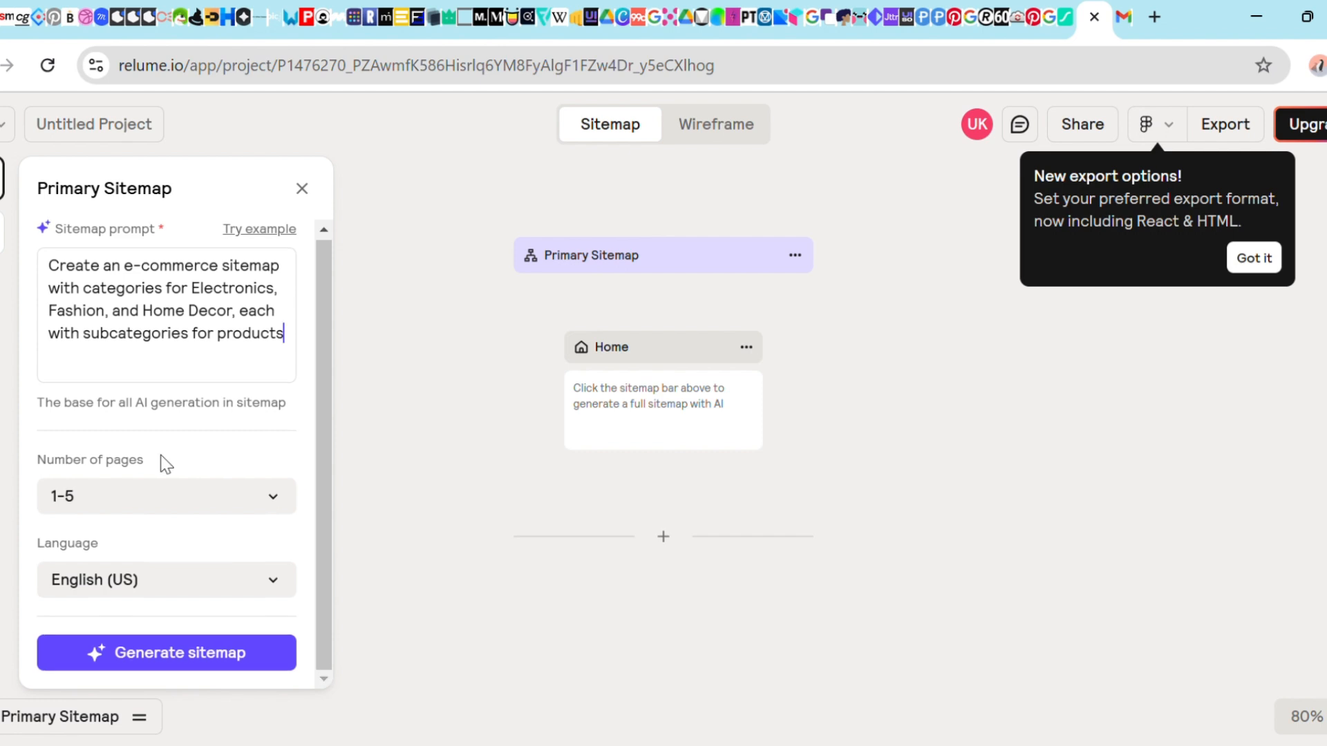
{"action": "left_click", "coordinate": [290, 511]}
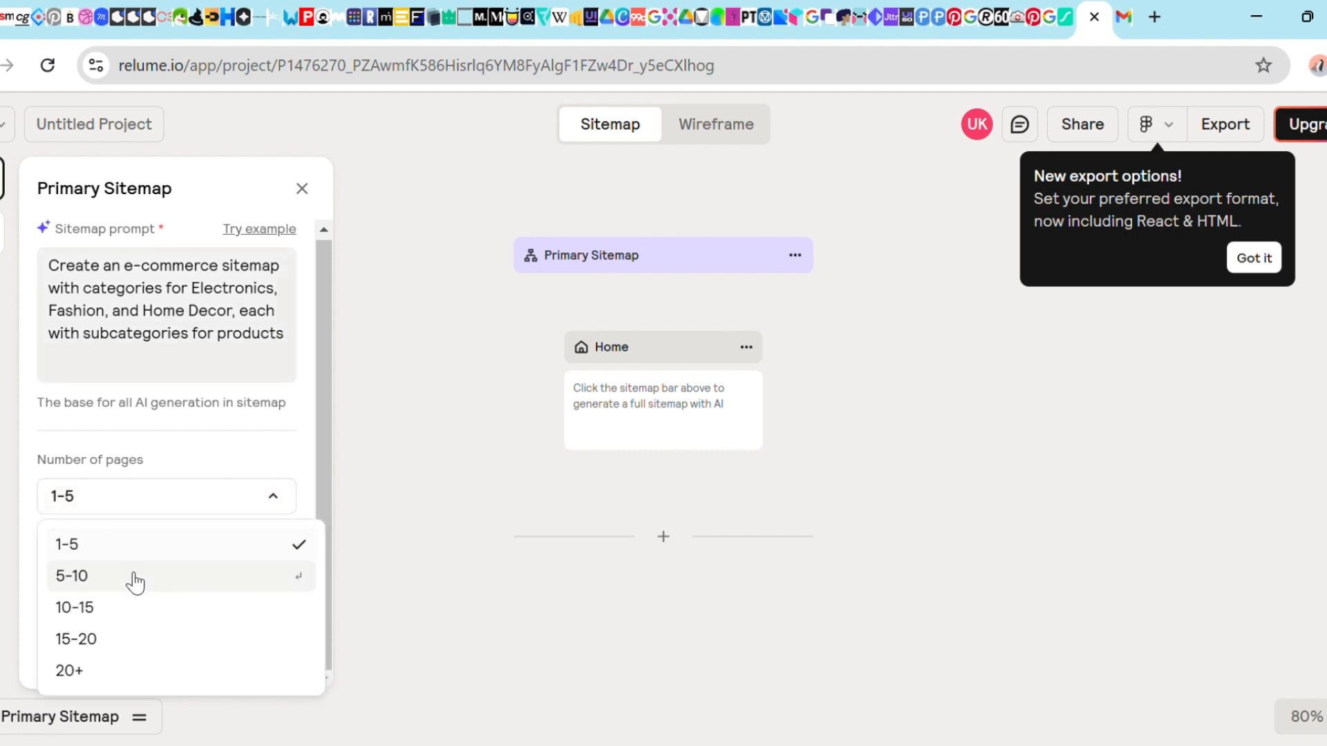
{"action": "left_click", "coordinate": [135, 579]}
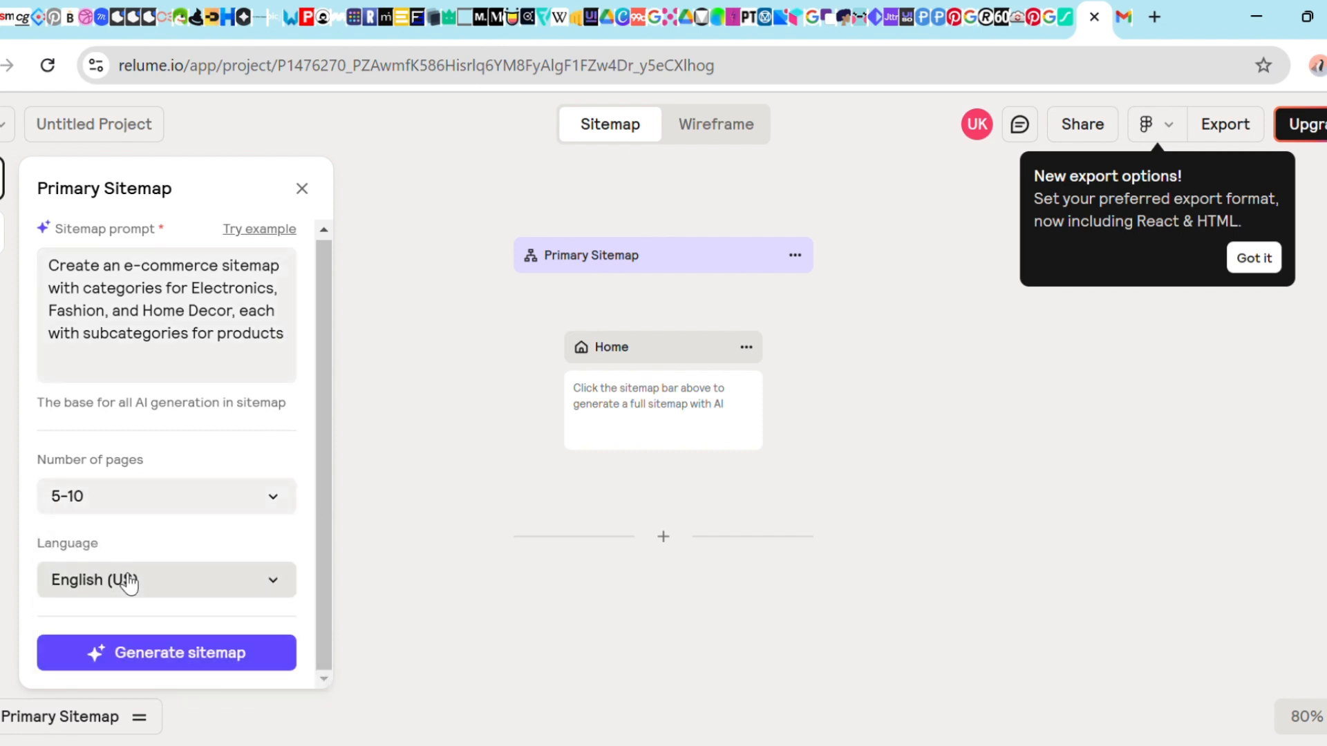
{"action": "left_click", "coordinate": [221, 668]}
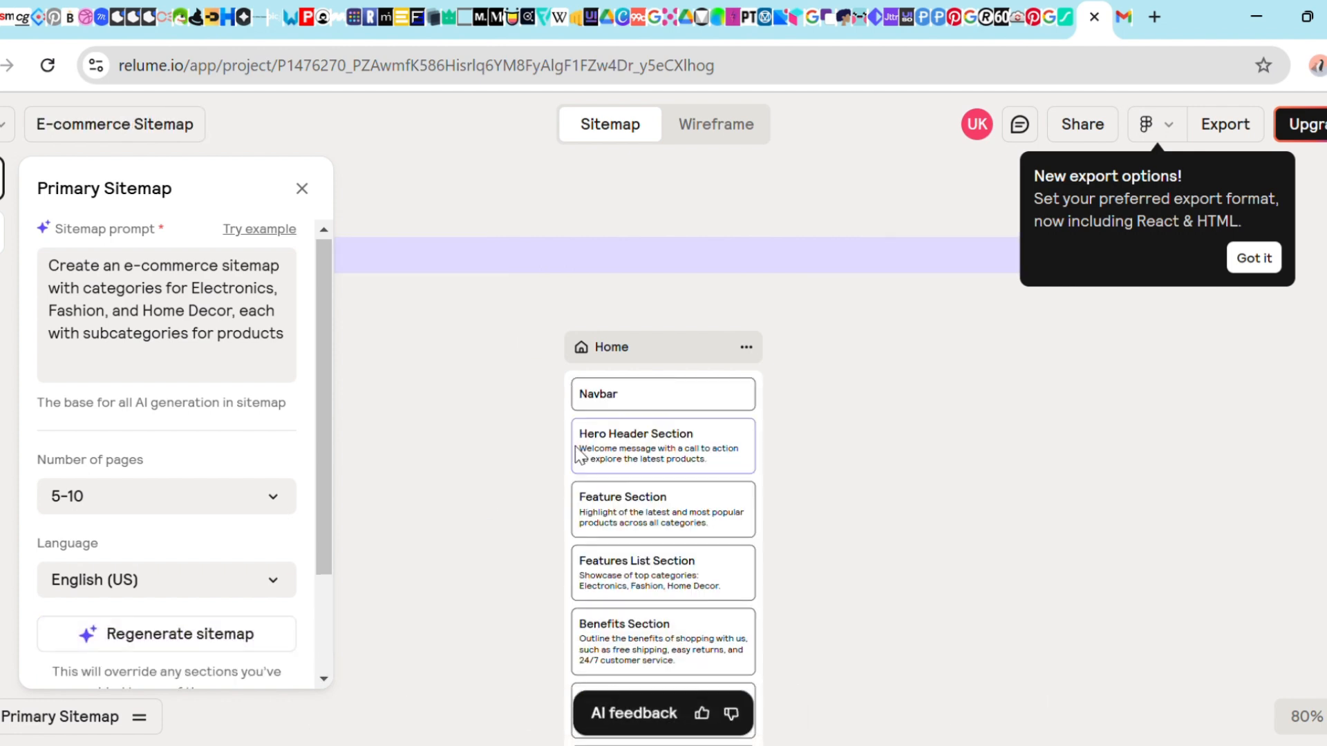
Browse the generated sitemap's Home page sections and child pages
{"action": "scroll", "coordinate": [575, 453], "scroll_direction": "down", "scroll_amount": 1}
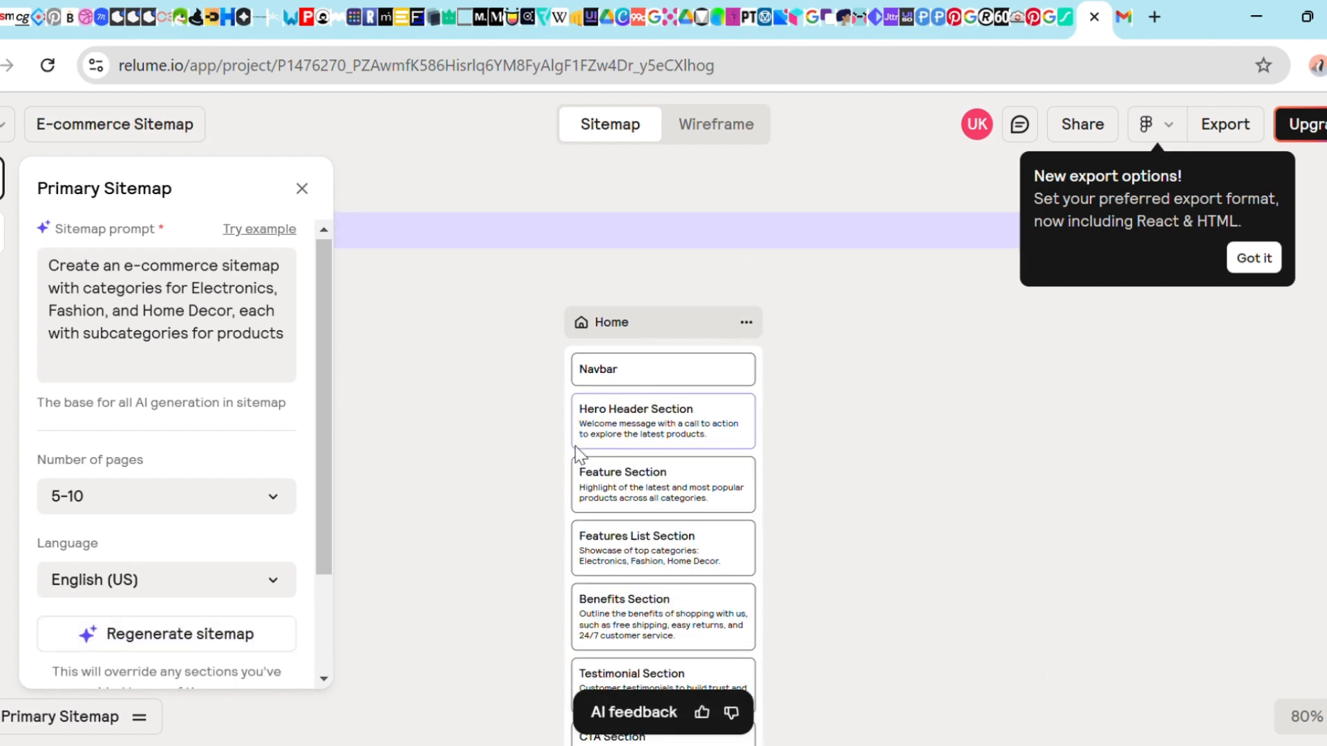
{"action": "scroll", "coordinate": [575, 446], "scroll_direction": "down", "scroll_amount": 2}
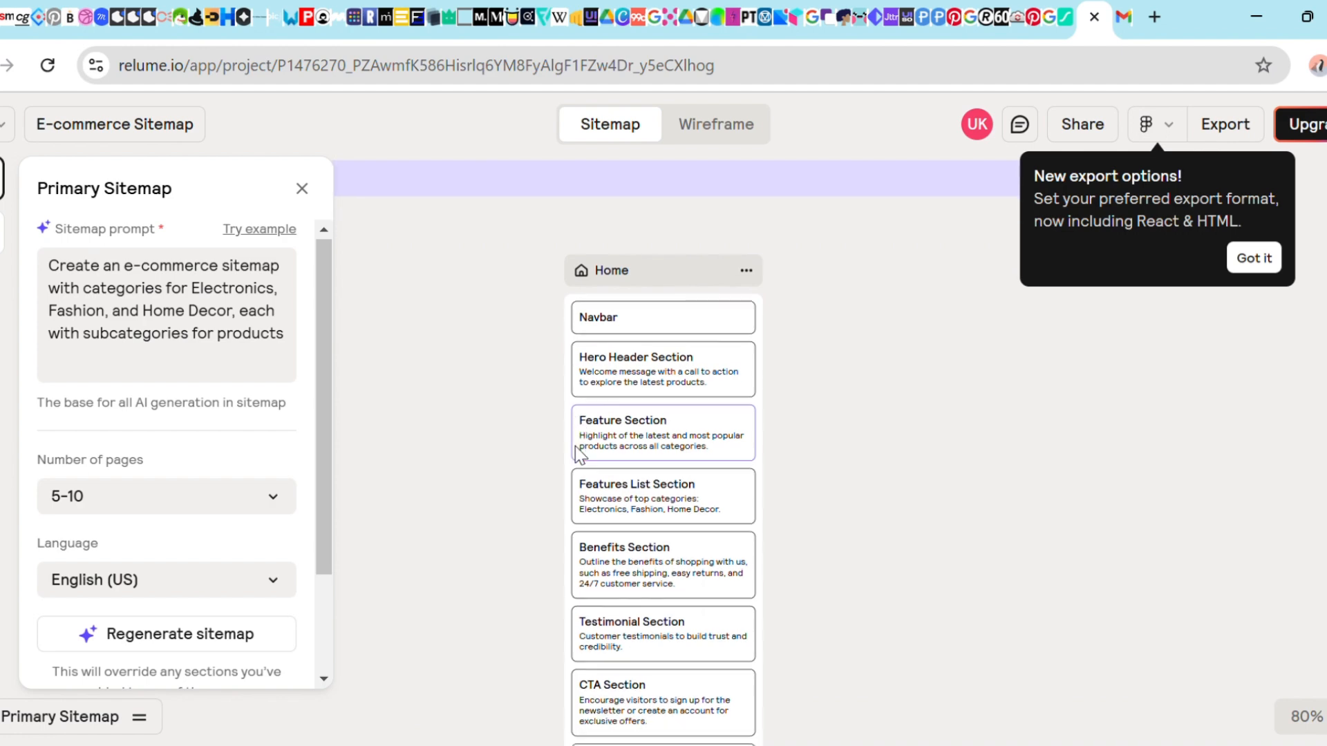
{"action": "scroll", "coordinate": [575, 446], "scroll_direction": "down", "scroll_amount": 5}
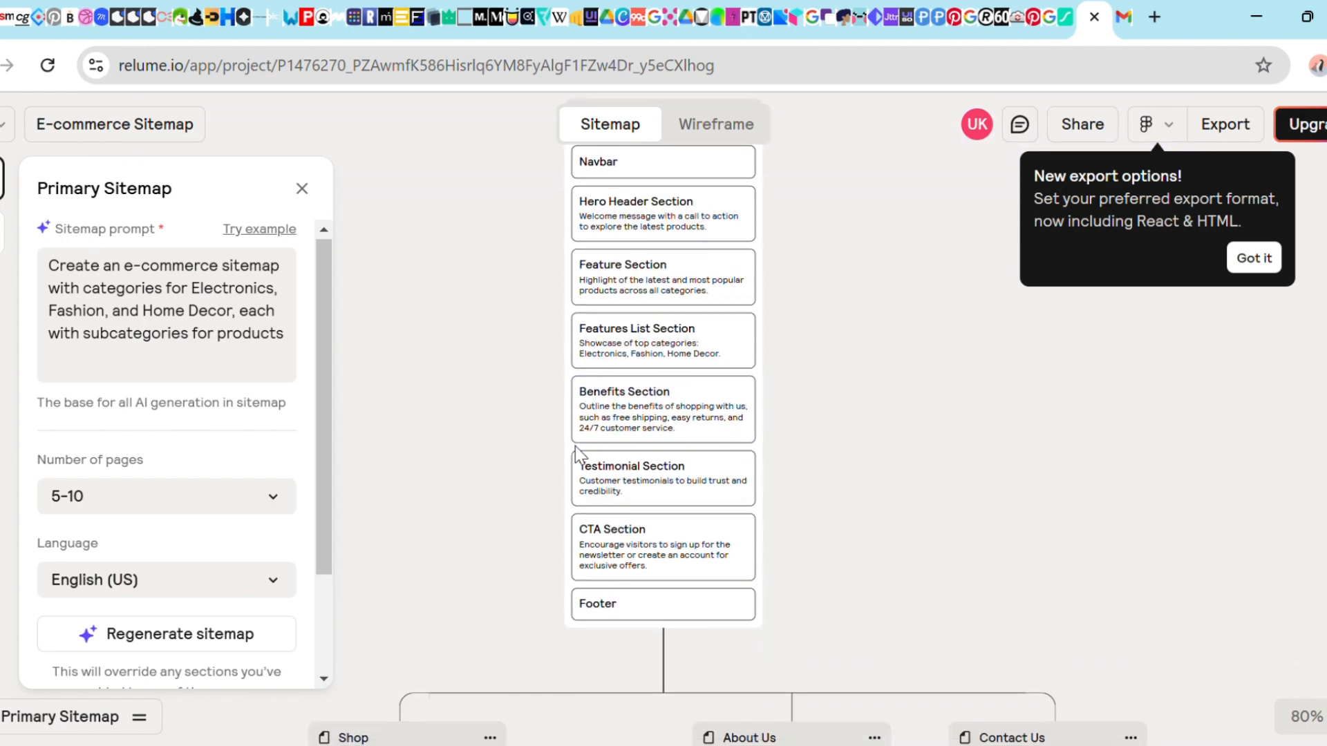
{"action": "scroll", "coordinate": [575, 447], "scroll_direction": "up", "scroll_amount": 4}
{"action": "scroll", "coordinate": [576, 450], "scroll_direction": "down", "scroll_amount": 13}
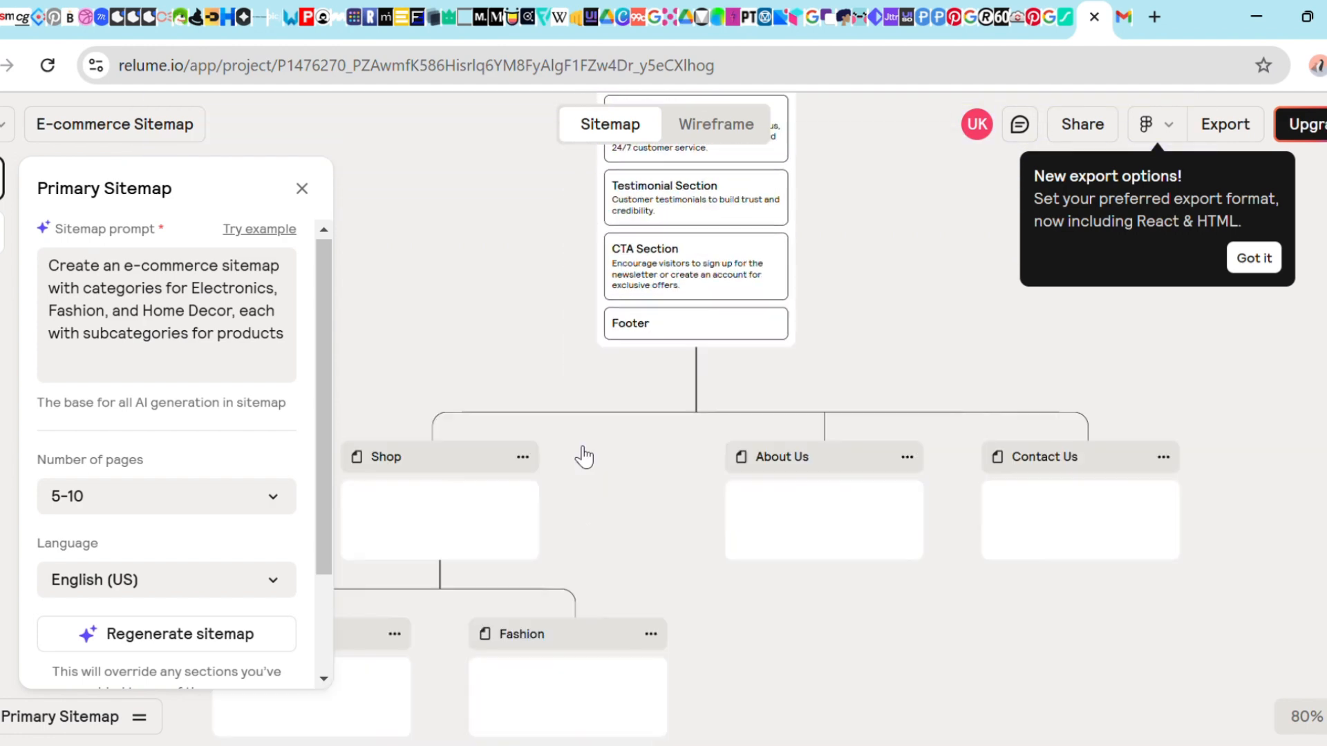
{"action": "scroll", "coordinate": [575, 446], "scroll_direction": "up", "scroll_amount": 7}
{"action": "scroll", "coordinate": [717, 291], "scroll_direction": "up", "scroll_amount": 4}
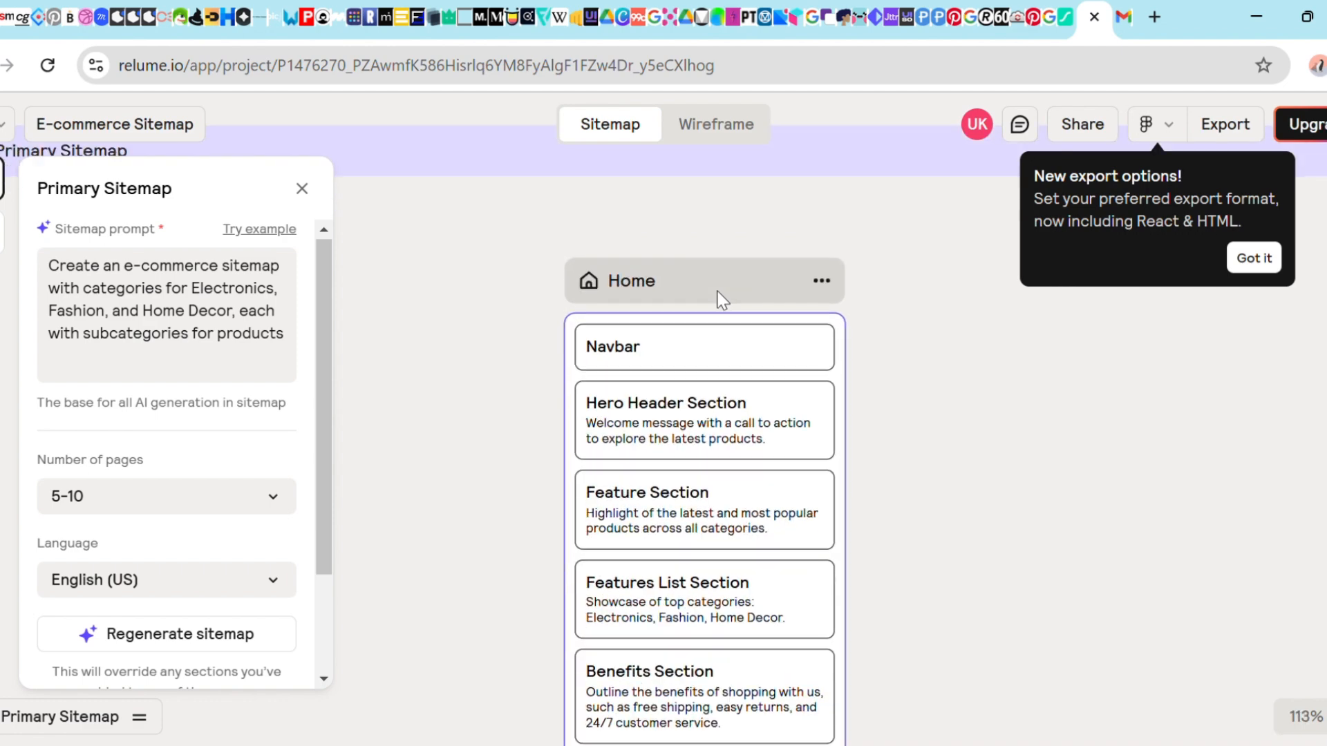
{"action": "scroll", "coordinate": [717, 291], "scroll_direction": "up", "scroll_amount": 1}
{"action": "scroll", "coordinate": [717, 291], "scroll_direction": "right", "scroll_amount": 3}
{"action": "scroll", "coordinate": [634, 294], "scroll_direction": "left", "scroll_amount": 1}
{"action": "scroll", "coordinate": [634, 294], "scroll_direction": "down", "scroll_amount": 1}
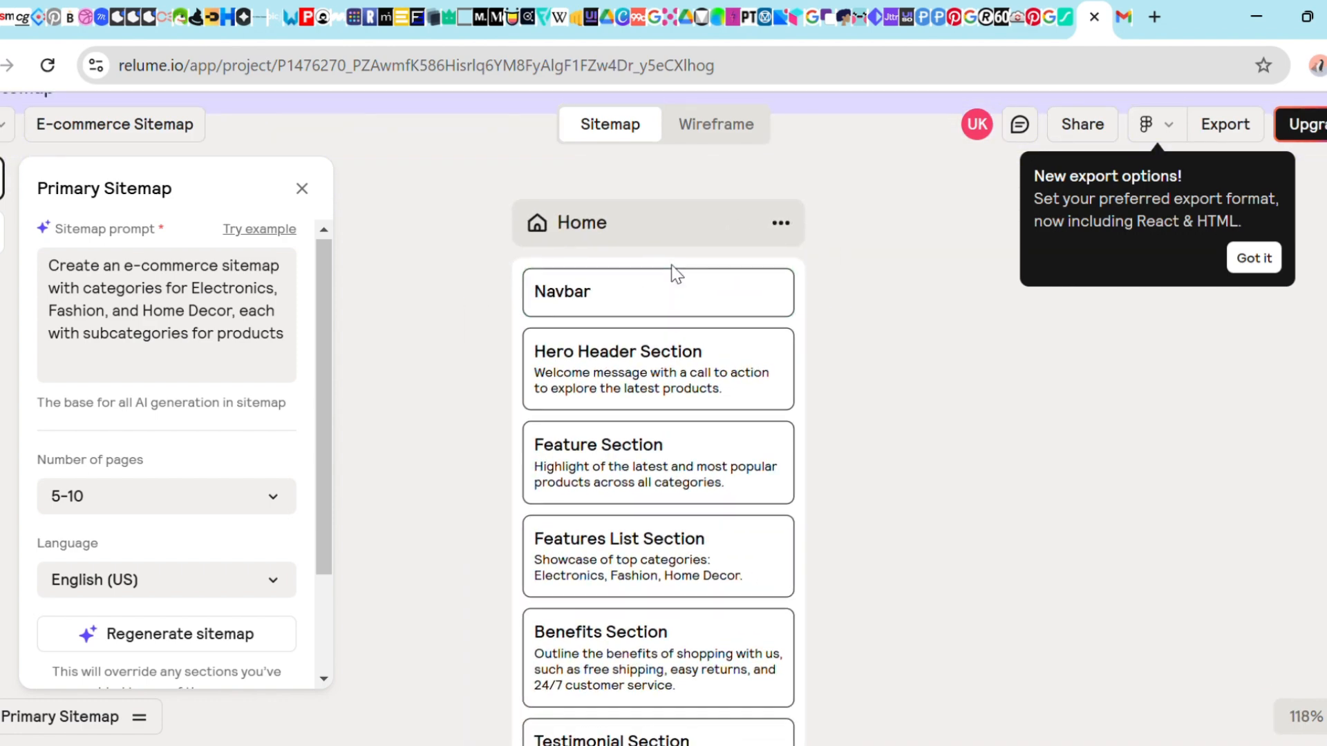
{"action": "scroll", "coordinate": [676, 274], "scroll_direction": "down", "scroll_amount": 3}
{"action": "scroll", "coordinate": [642, 252], "scroll_direction": "left", "scroll_amount": 1}
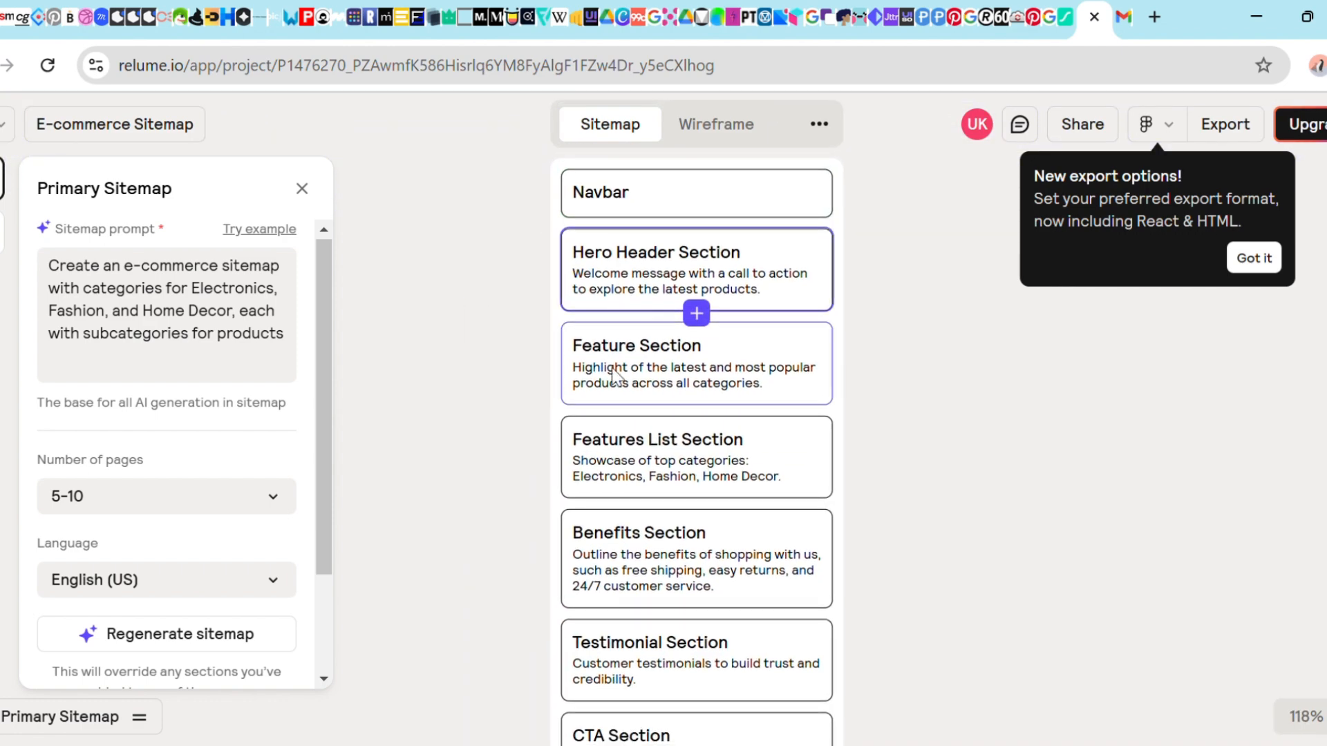
{"action": "scroll", "coordinate": [615, 384], "scroll_direction": "left", "scroll_amount": 1}
{"action": "scroll", "coordinate": [615, 383], "scroll_direction": "down", "scroll_amount": 7}
{"action": "scroll", "coordinate": [663, 325], "scroll_direction": "up", "scroll_amount": 5}
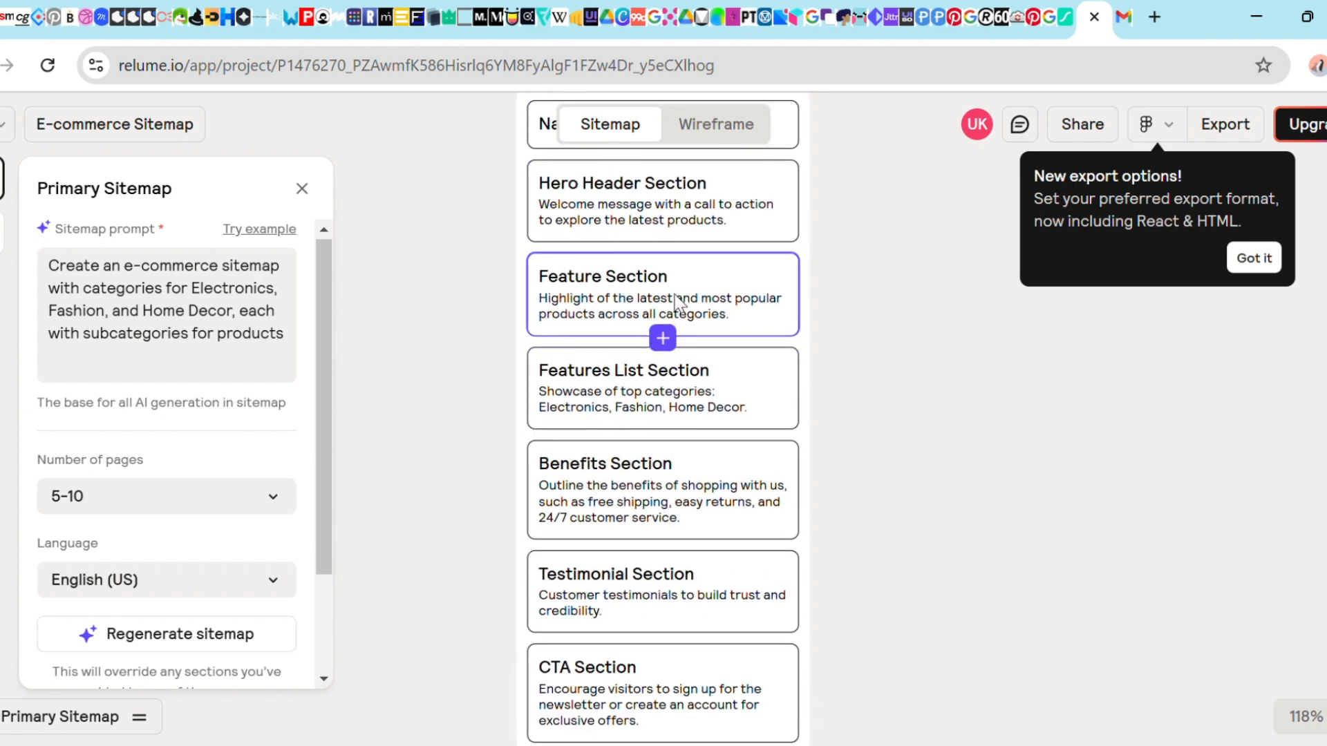
{"action": "scroll", "coordinate": [676, 302], "scroll_direction": "up", "scroll_amount": 2}
{"action": "scroll", "coordinate": [643, 339], "scroll_direction": "down", "scroll_amount": 8}
{"action": "scroll", "coordinate": [643, 338], "scroll_direction": "left", "scroll_amount": 2}
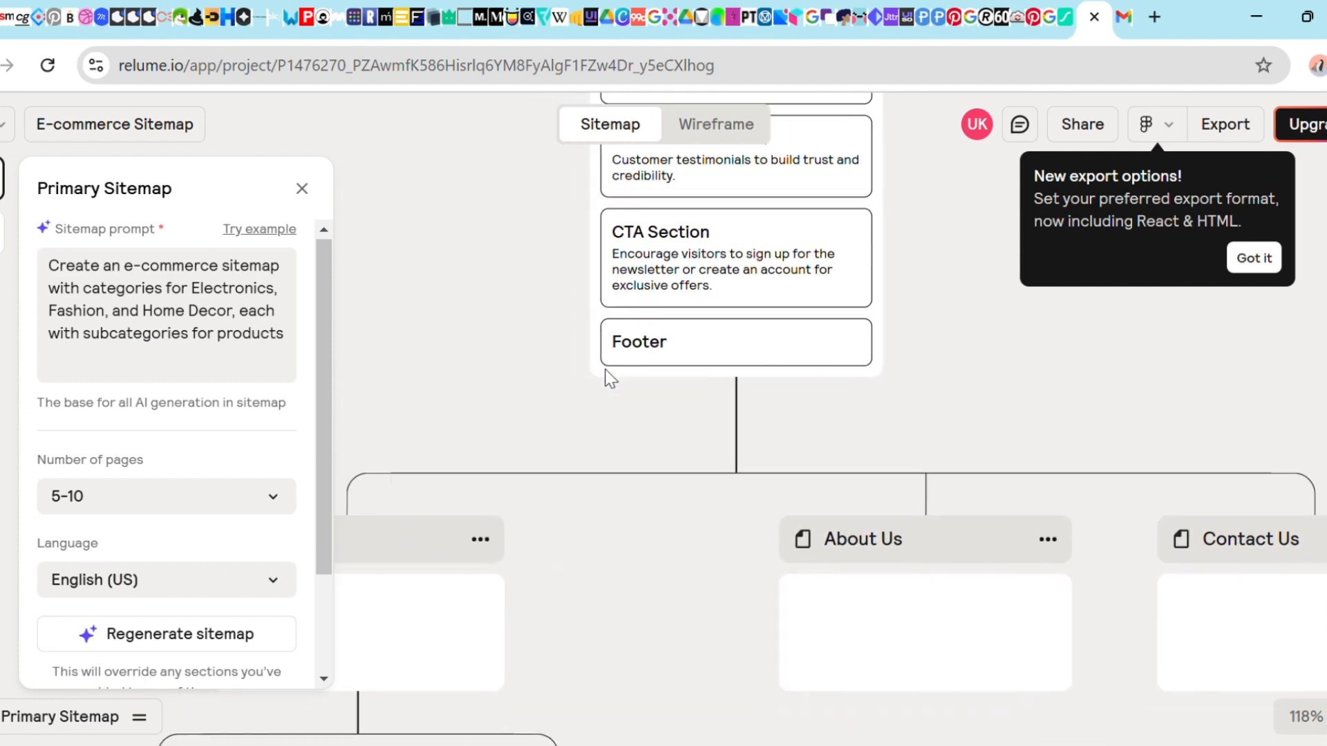
{"action": "scroll", "coordinate": [608, 377], "scroll_direction": "down", "scroll_amount": 3}
{"action": "scroll", "coordinate": [608, 377], "scroll_direction": "left", "scroll_amount": 3}
Delete the Feature Section from the Home page
{"action": "scroll", "coordinate": [608, 376], "scroll_direction": "up", "scroll_amount": 10}
{"action": "scroll", "coordinate": [609, 377], "scroll_direction": "right", "scroll_amount": 5}
{"action": "right_click", "coordinate": [589, 502]}
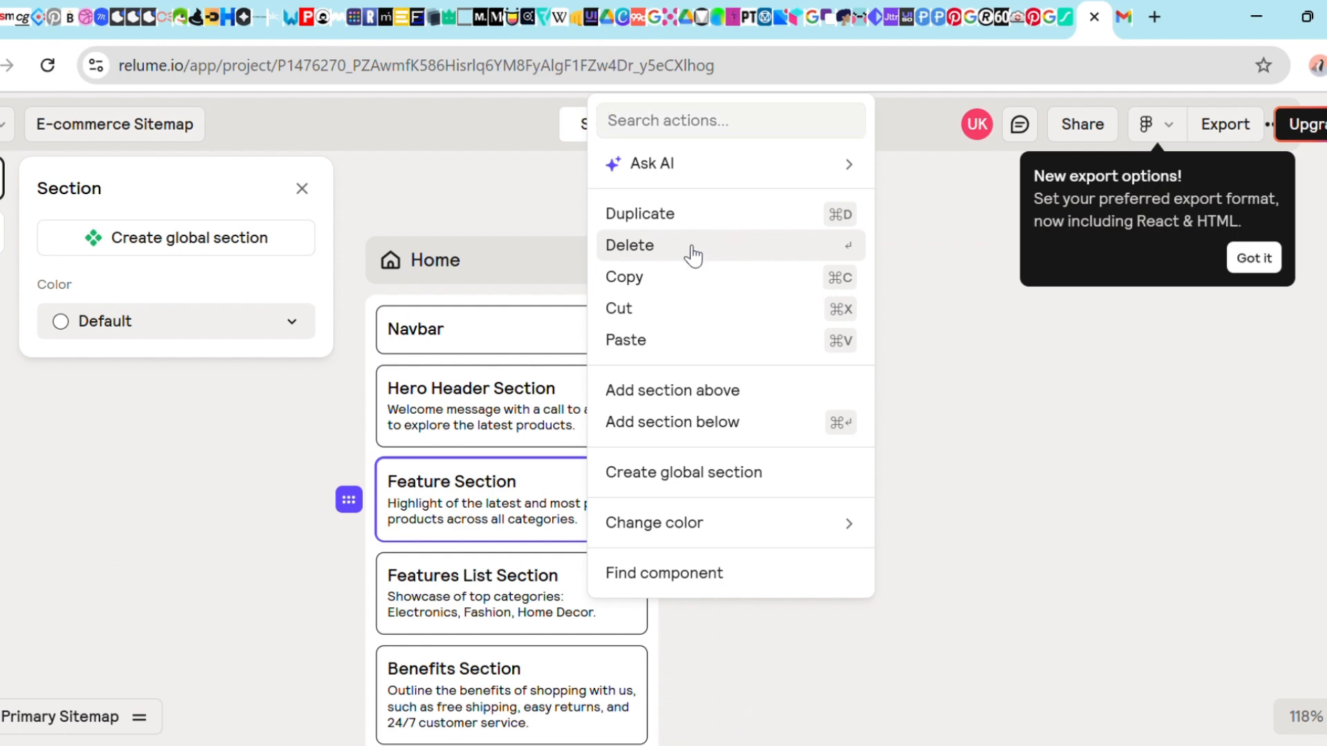
{"action": "left_click", "coordinate": [693, 246]}
Generate content for the Shop page
{"action": "scroll", "coordinate": [529, 519], "scroll_direction": "down", "scroll_amount": 8}
{"action": "scroll", "coordinate": [533, 512], "scroll_direction": "left", "scroll_amount": 4}
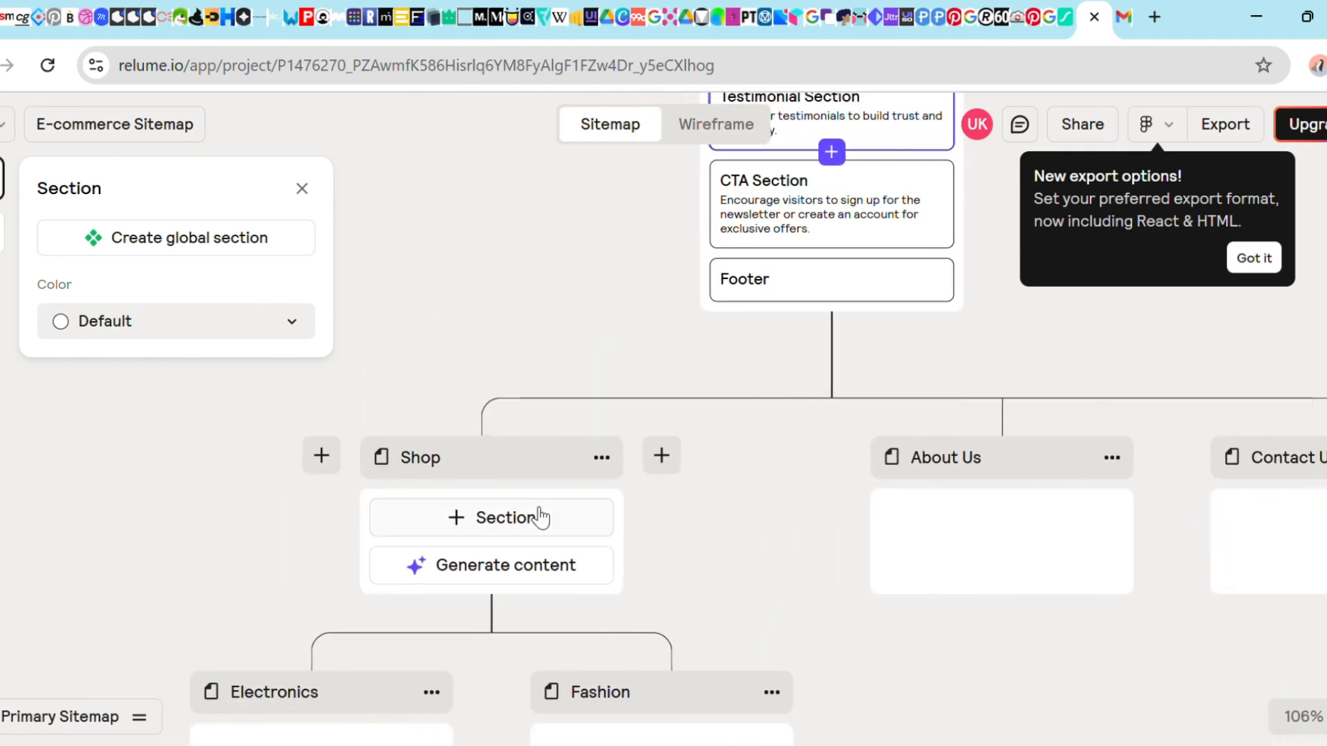
{"action": "scroll", "coordinate": [539, 517], "scroll_direction": "up", "scroll_amount": 4}
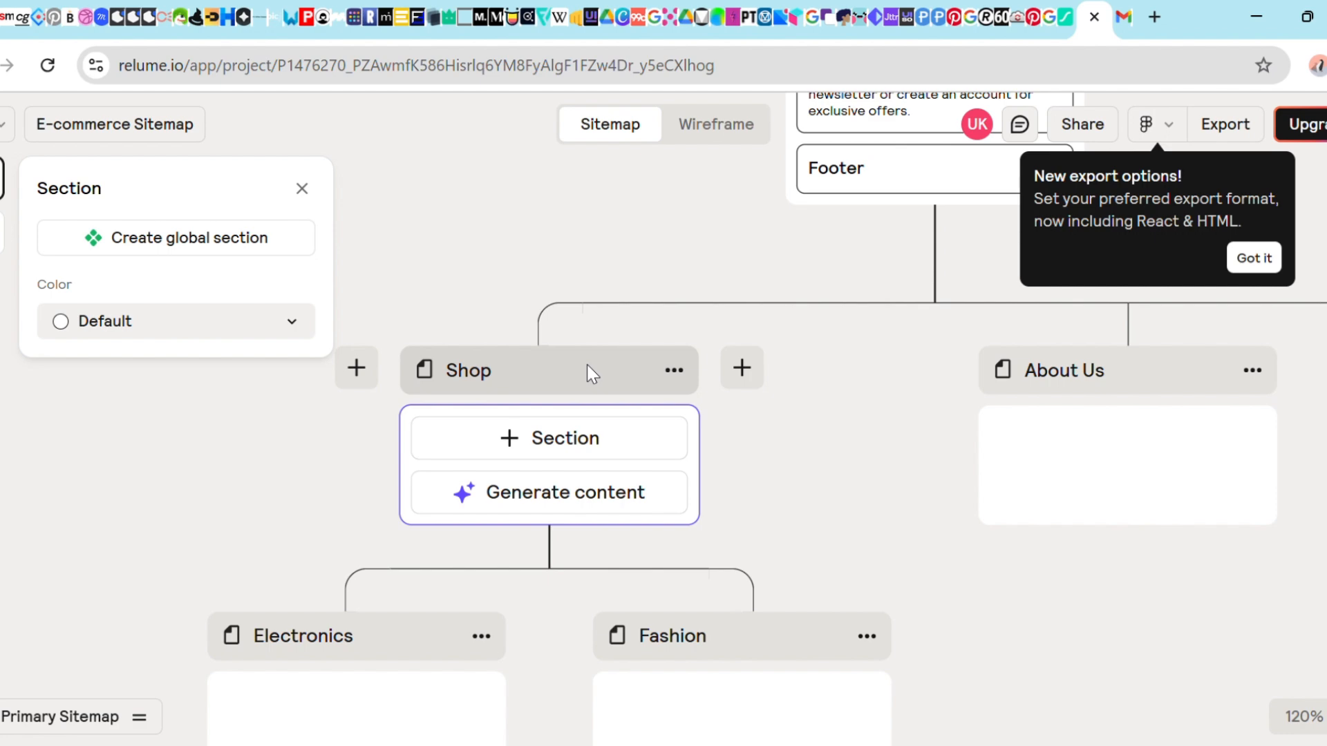
{"action": "left_click", "coordinate": [586, 491]}
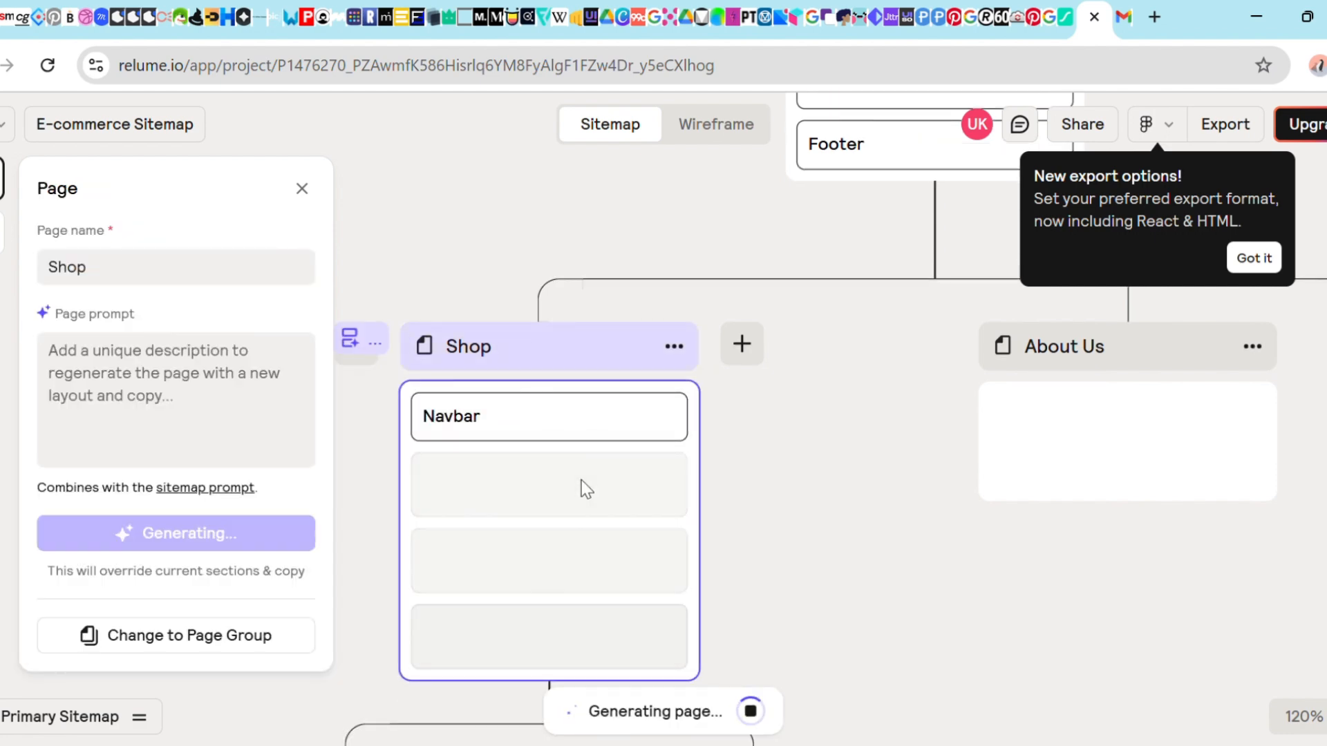
Generate content for the About Us page
{"action": "scroll", "coordinate": [582, 484], "scroll_direction": "left", "scroll_amount": 2}
{"action": "scroll", "coordinate": [582, 484], "scroll_direction": "right", "scroll_amount": 4}
{"action": "scroll", "coordinate": [582, 484], "scroll_direction": "up", "scroll_amount": 1}
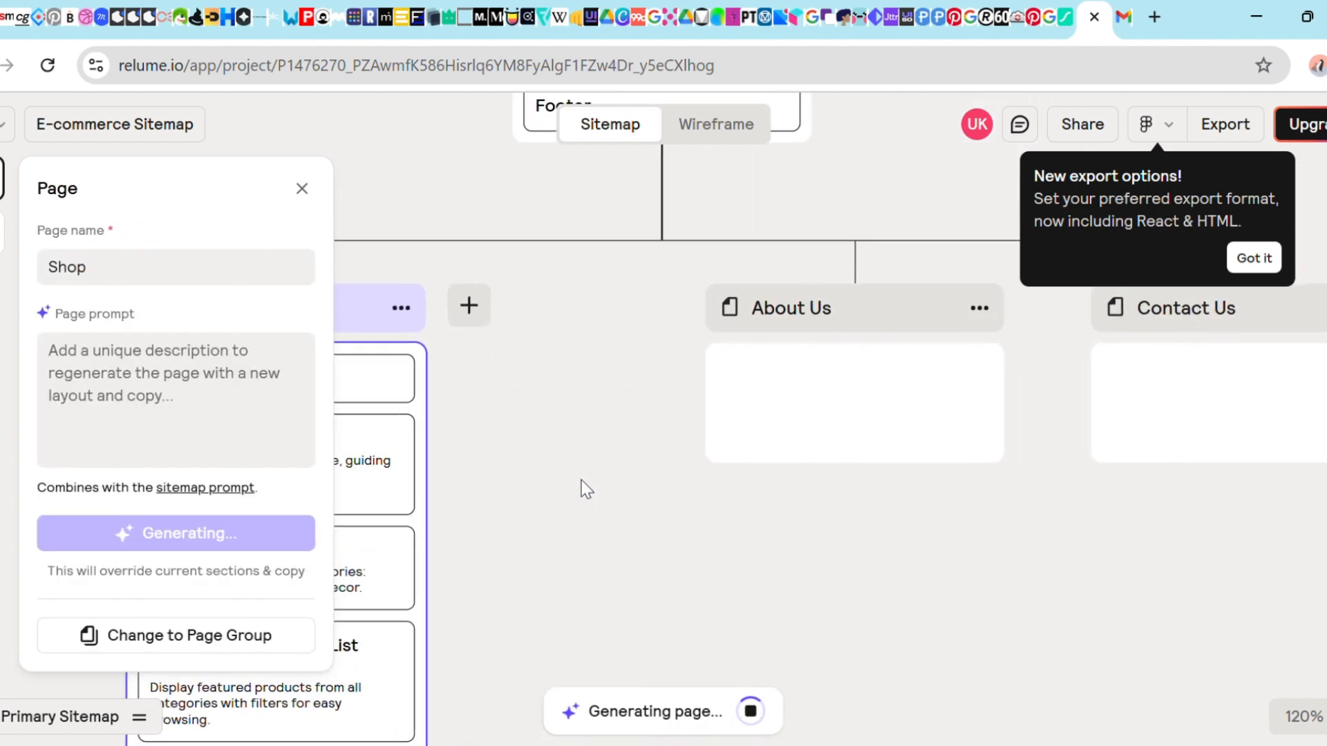
{"action": "mouse_move", "coordinate": [838, 359]}
{"action": "left_click", "coordinate": [834, 435]}
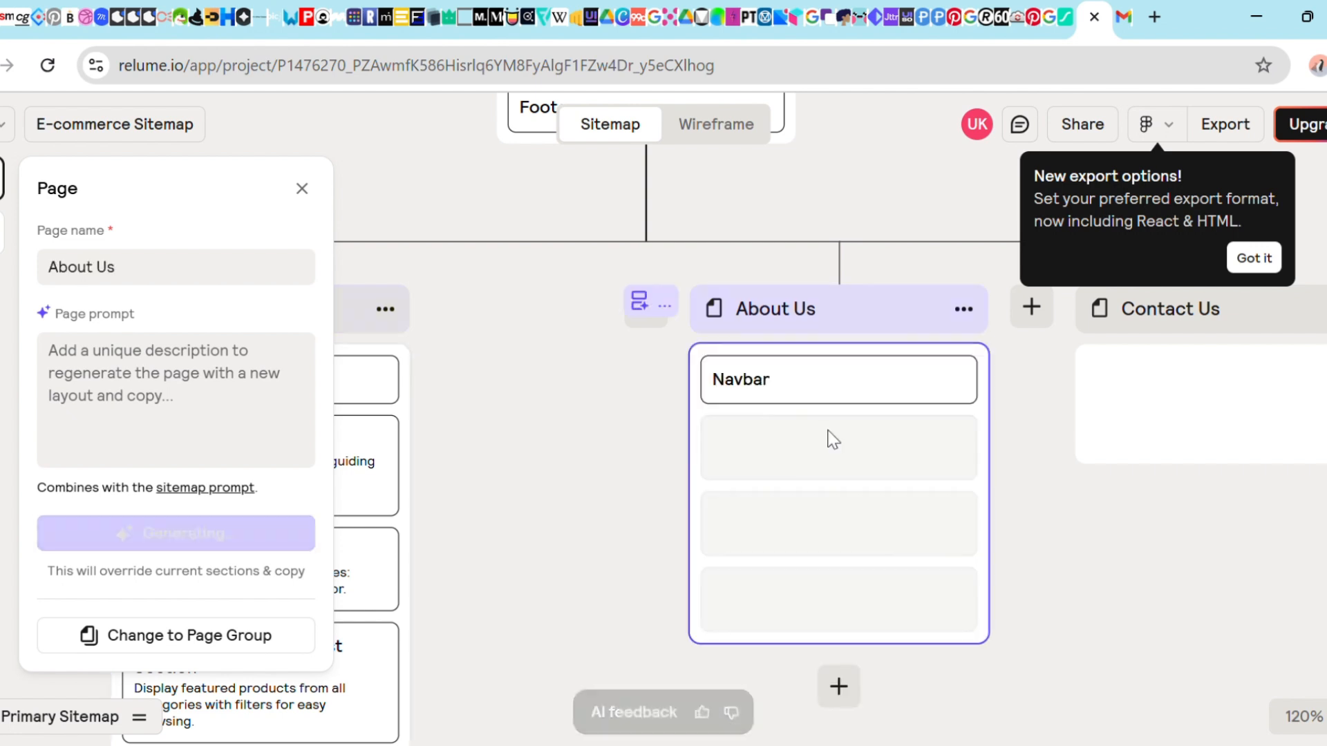
Generate content for the Contact Us page and close its page settings panel
{"action": "scroll", "coordinate": [833, 440], "scroll_direction": "right", "scroll_amount": 3}
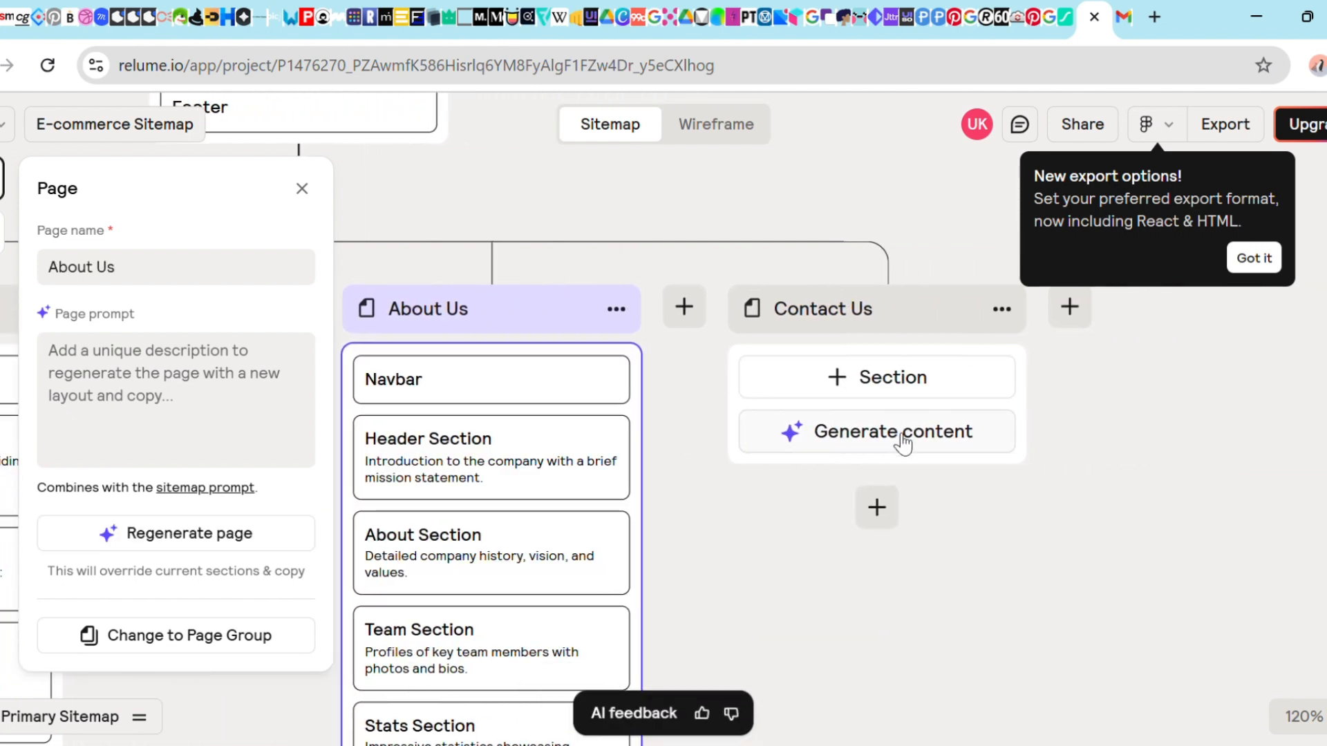
{"action": "left_click", "coordinate": [861, 434]}
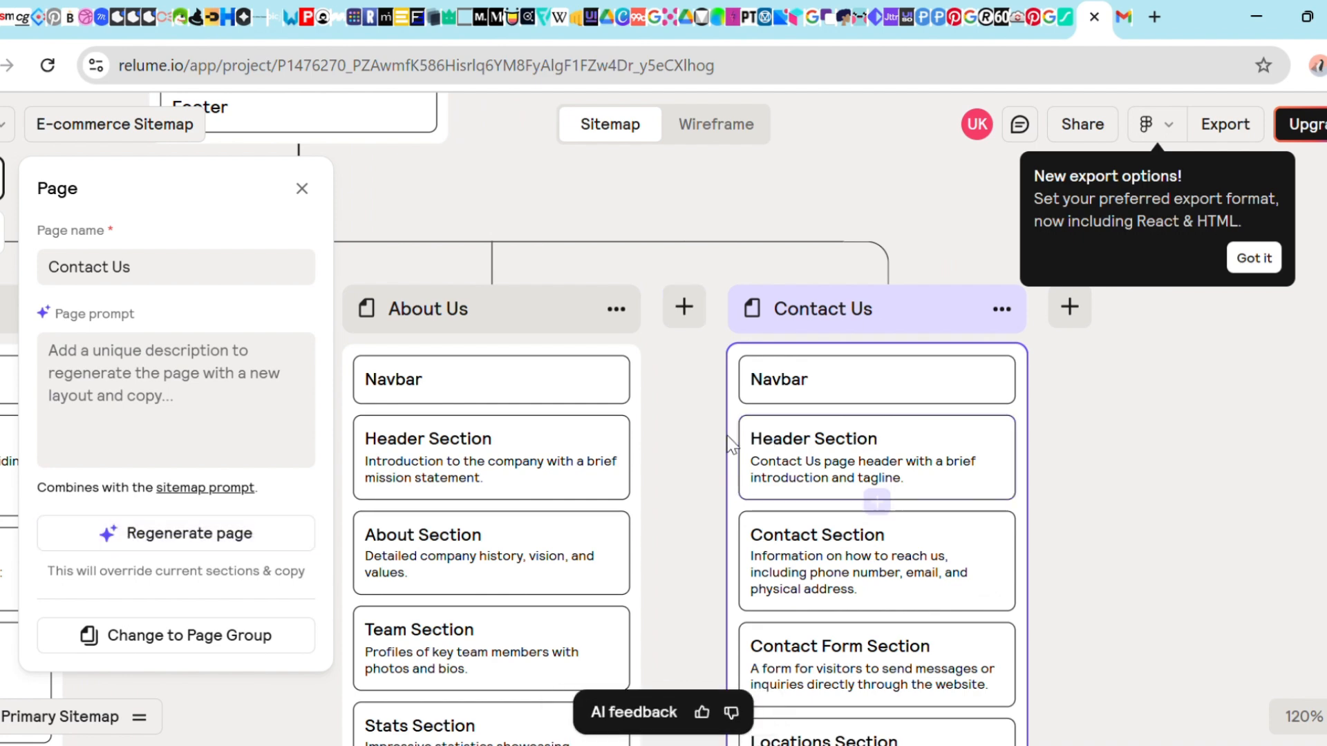
{"action": "scroll", "coordinate": [727, 436], "scroll_direction": "left", "scroll_amount": 3}
{"action": "scroll", "coordinate": [727, 435], "scroll_direction": "down", "scroll_amount": 1}
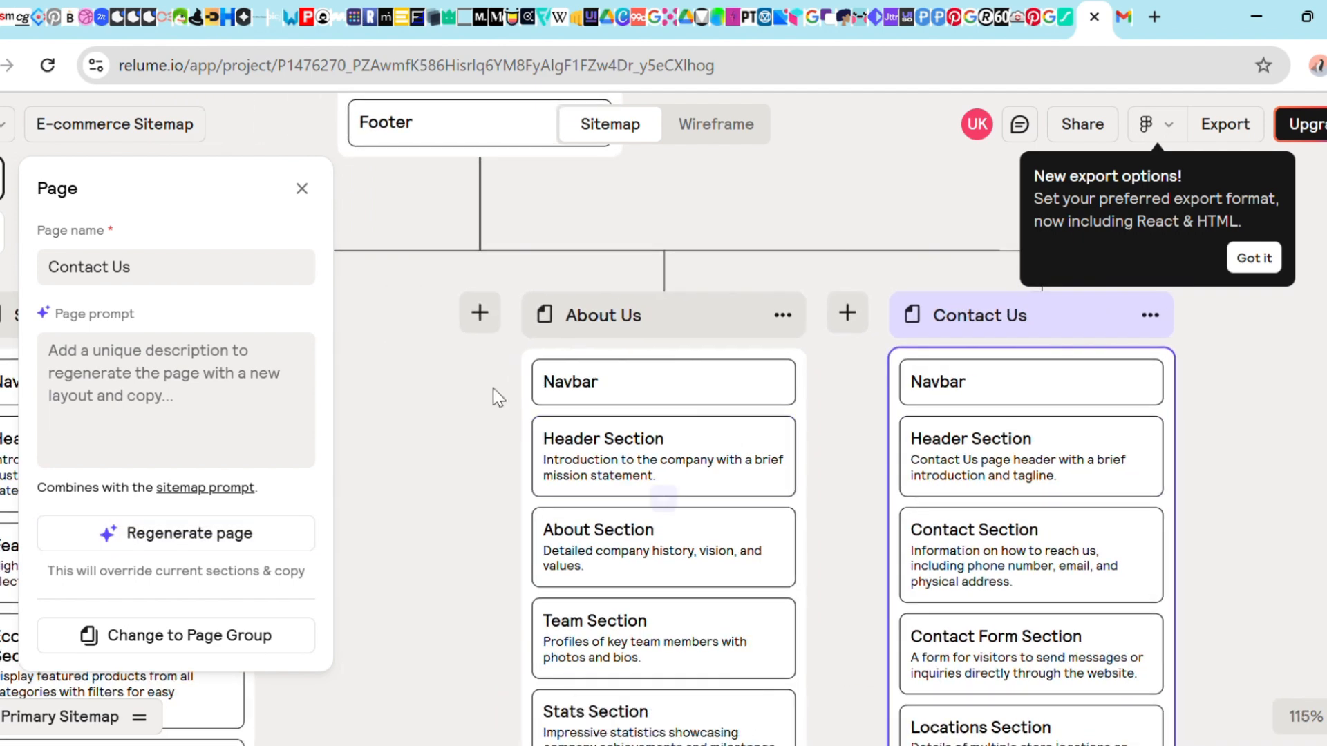
{"action": "left_click", "coordinate": [604, 201]}
Switch to Wireframe view and inspect the generated Home page wireframe
{"action": "scroll", "coordinate": [604, 201], "scroll_direction": "down", "scroll_amount": 1}
{"action": "scroll", "coordinate": [605, 202], "scroll_direction": "up", "scroll_amount": 1}
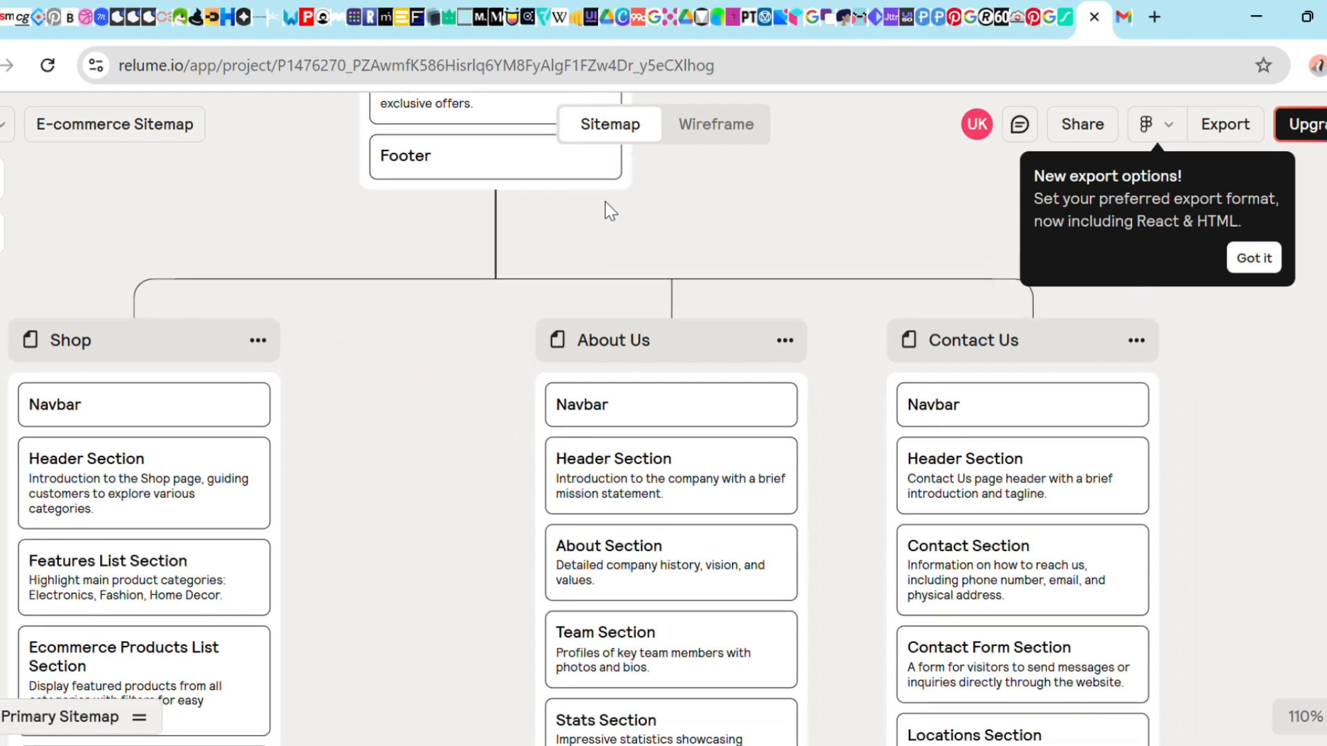
{"action": "left_click", "coordinate": [719, 133]}
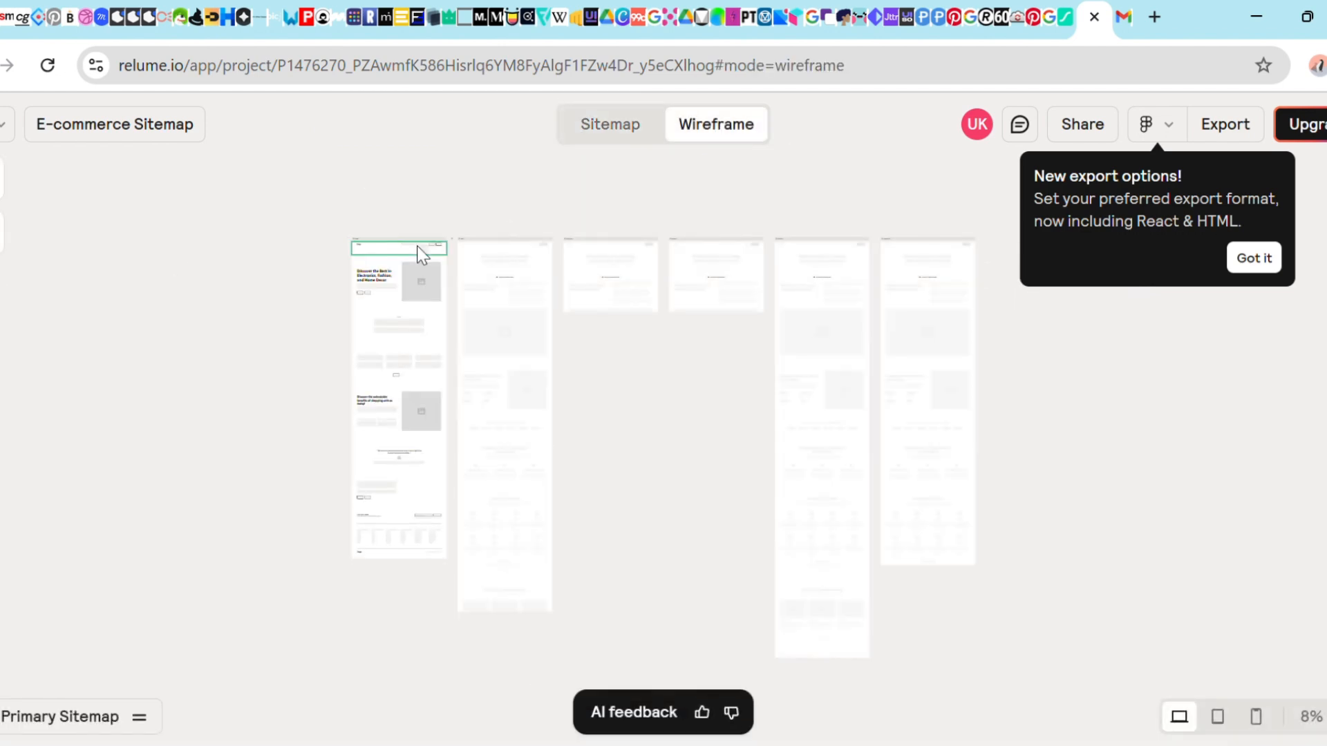
{"action": "scroll", "coordinate": [396, 278], "scroll_direction": "up", "scroll_amount": 3}
{"action": "scroll", "coordinate": [396, 279], "scroll_direction": "up", "scroll_amount": 4}
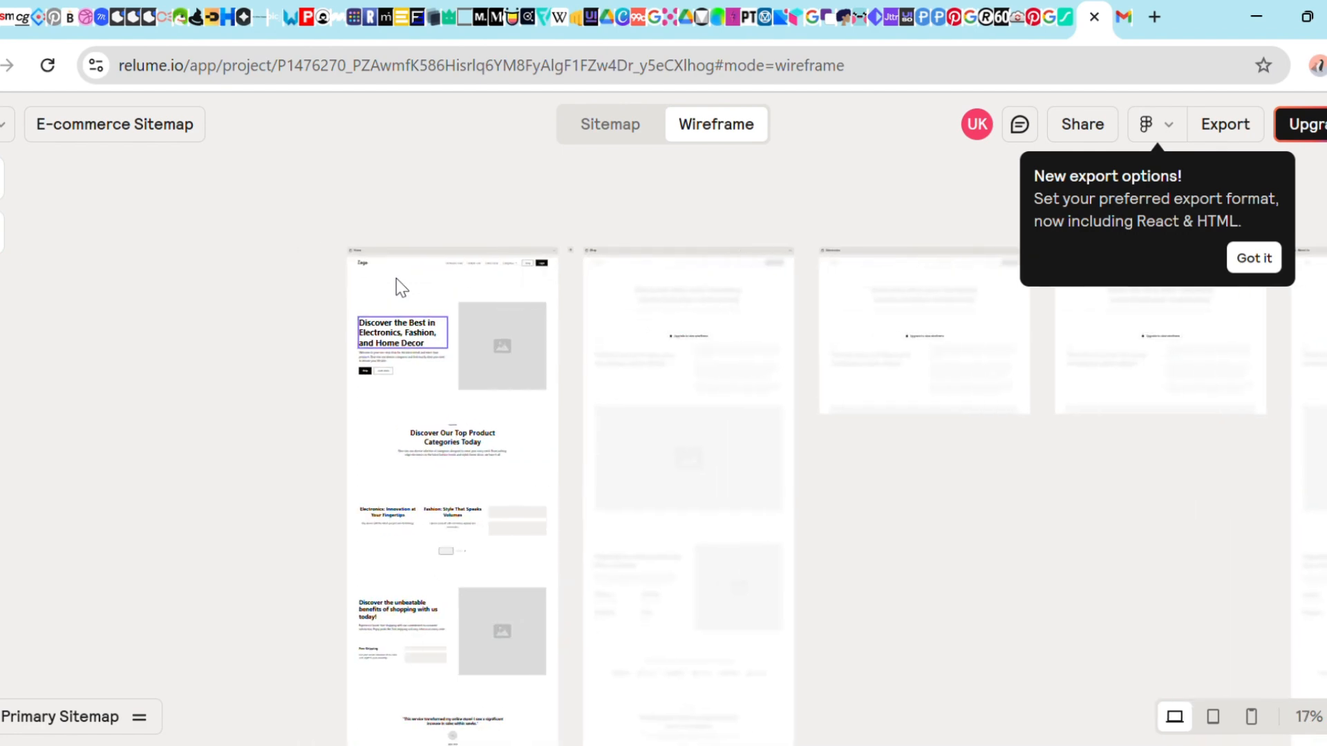
{"action": "scroll", "coordinate": [439, 327], "scroll_direction": "up", "scroll_amount": 2}
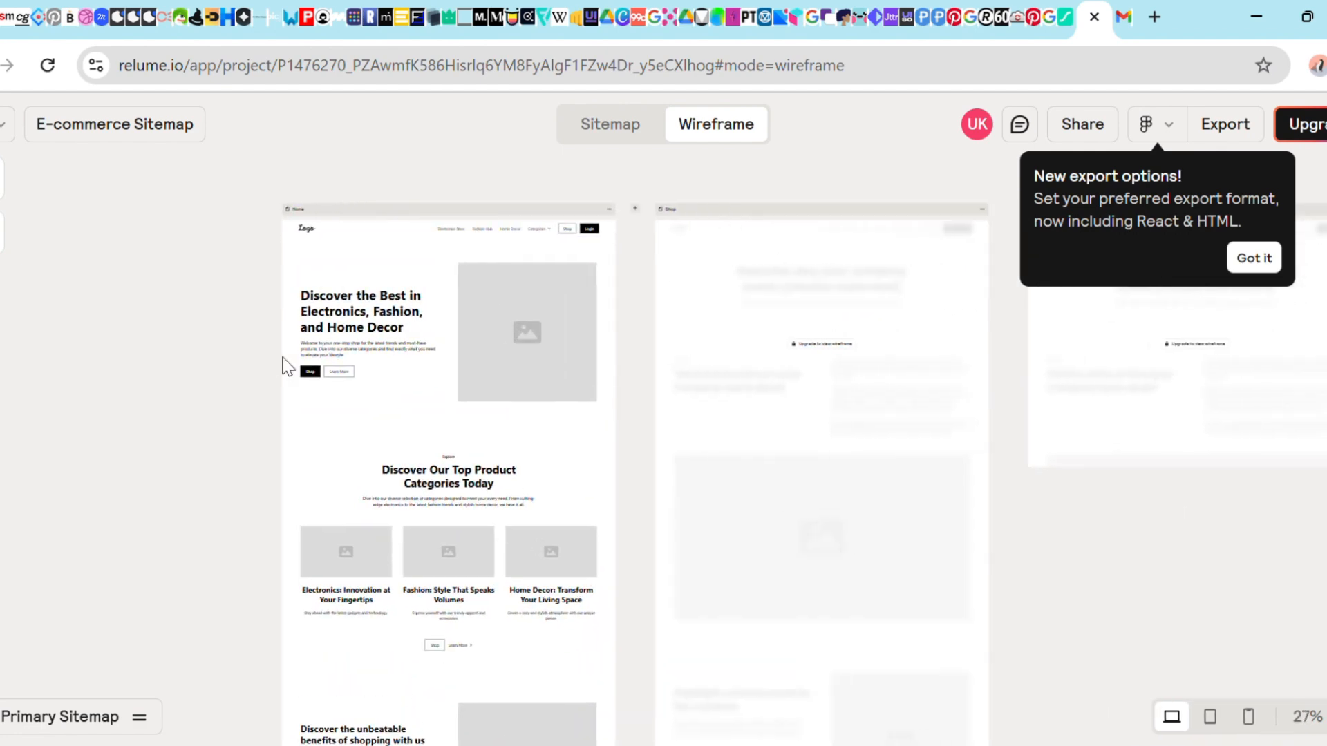
{"action": "scroll", "coordinate": [289, 367], "scroll_direction": "up", "scroll_amount": 3}
{"action": "scroll", "coordinate": [387, 370], "scroll_direction": "up", "scroll_amount": 3}
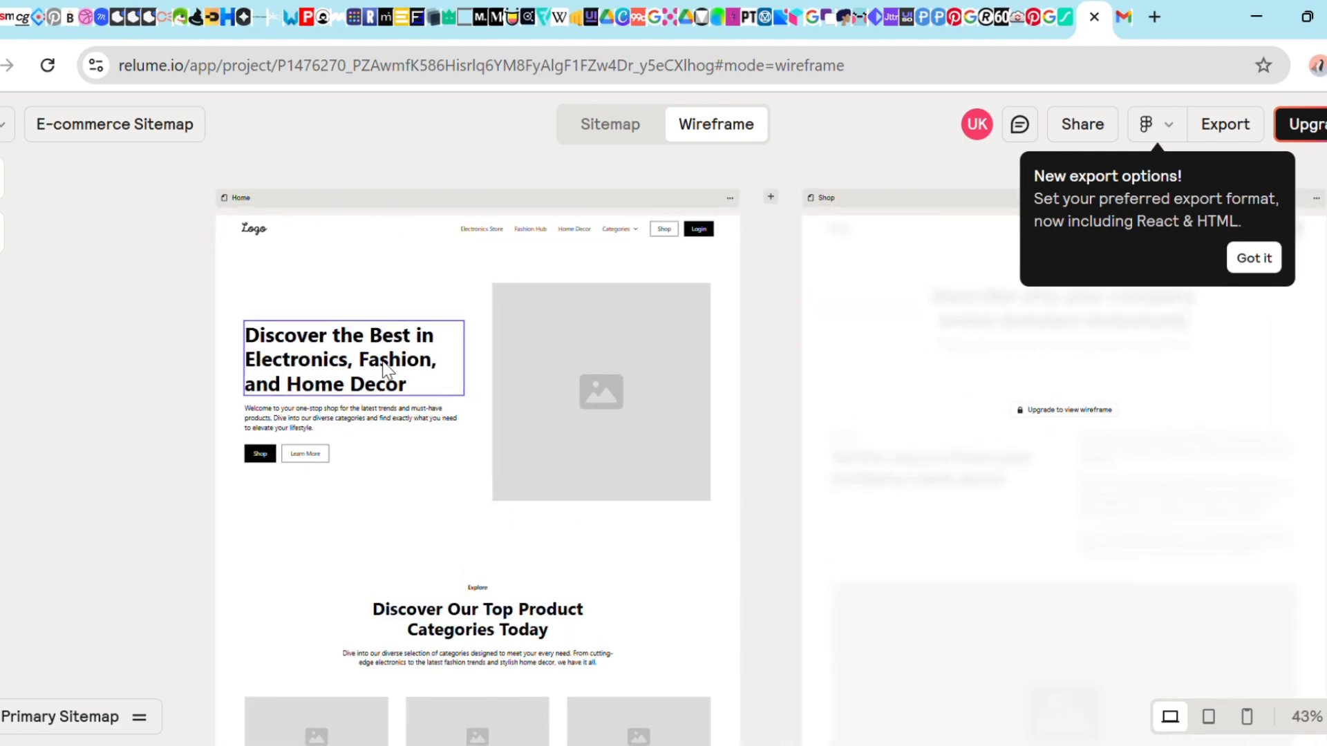
{"action": "scroll", "coordinate": [385, 367], "scroll_direction": "down", "scroll_amount": 5}
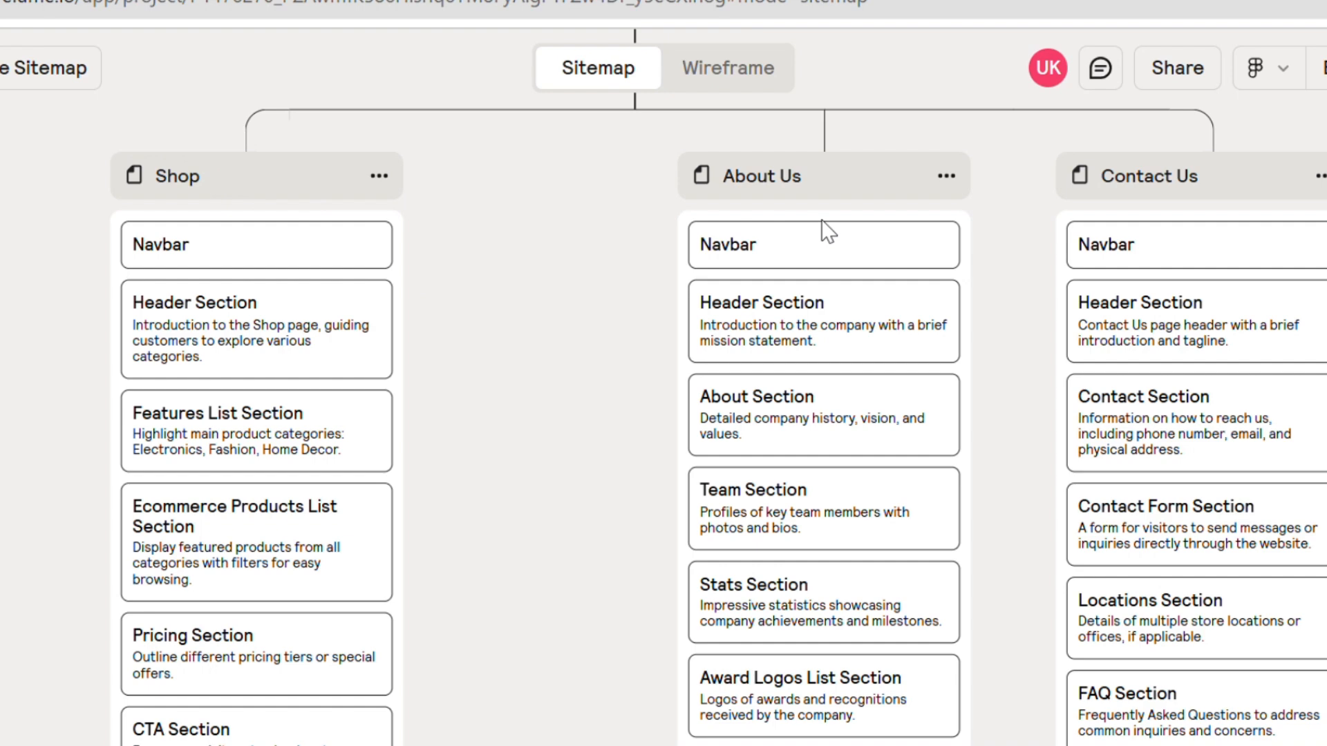
{"action": "mouse_move", "coordinate": [486, 317]}
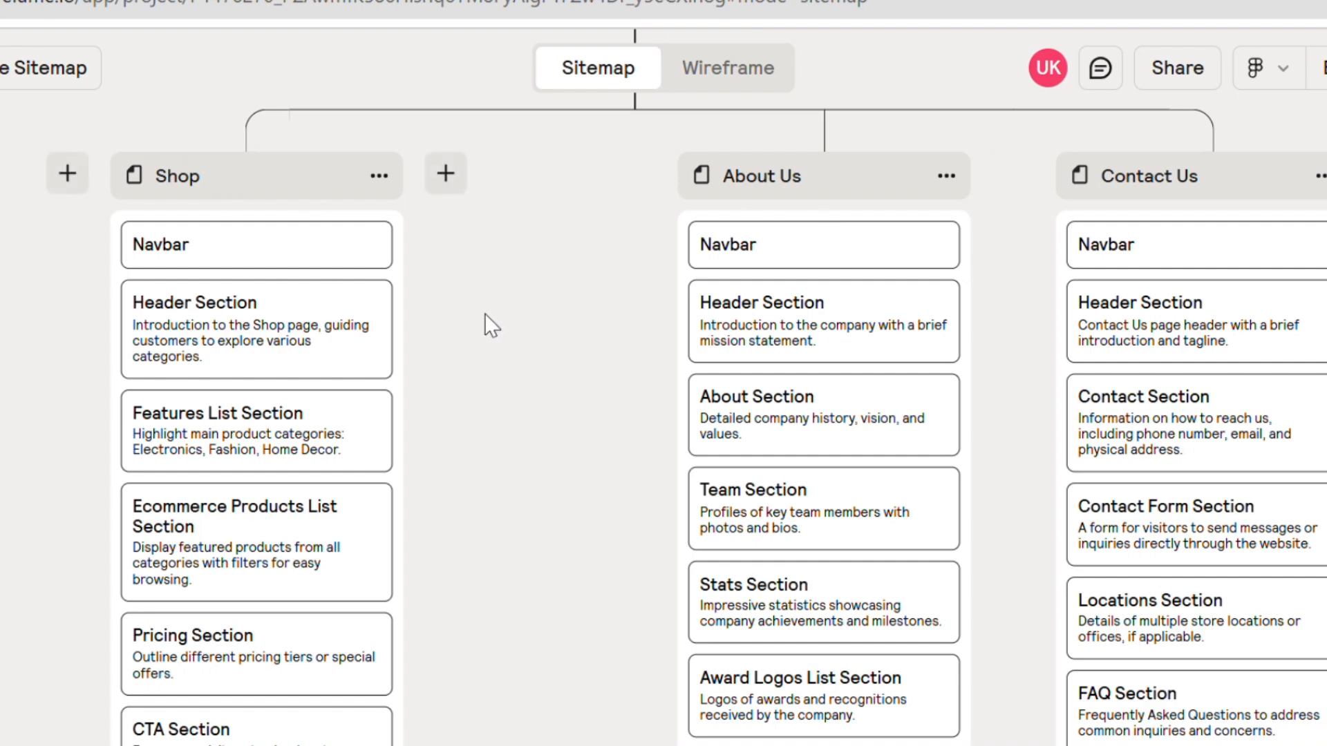